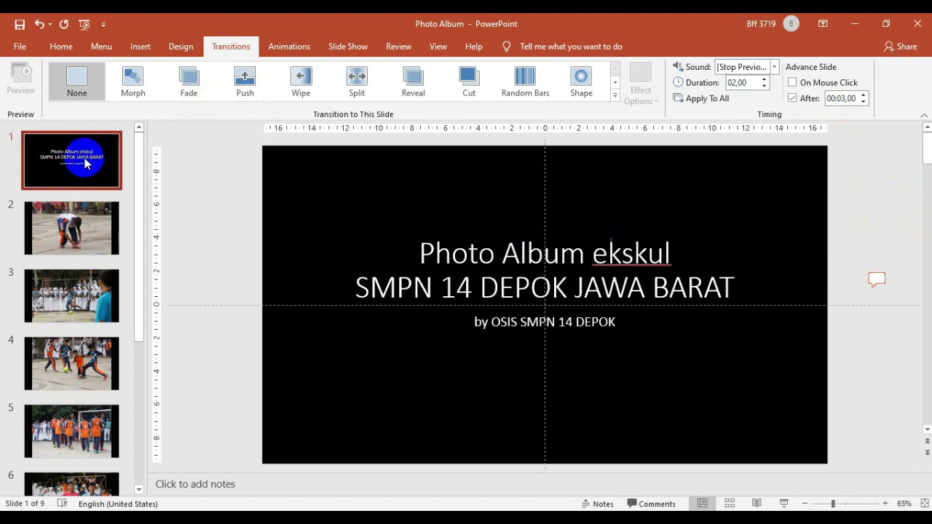
- Make the slide advance automatically after 3 seconds instead of on mouse click
{"action": "left_click", "coordinate": [793, 82]}
{"action": "left_click", "coordinate": [793, 98]}
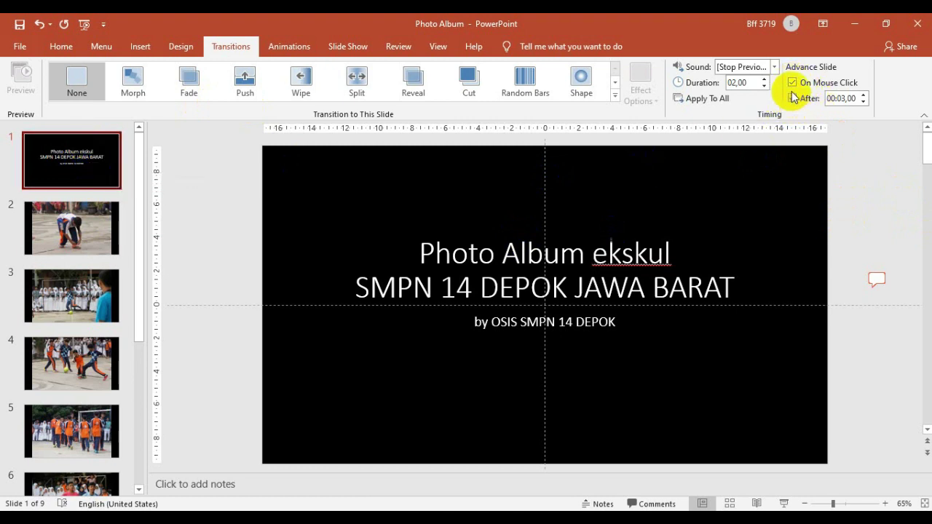
{"action": "left_click", "coordinate": [793, 82]}
{"action": "left_click", "coordinate": [793, 99]}
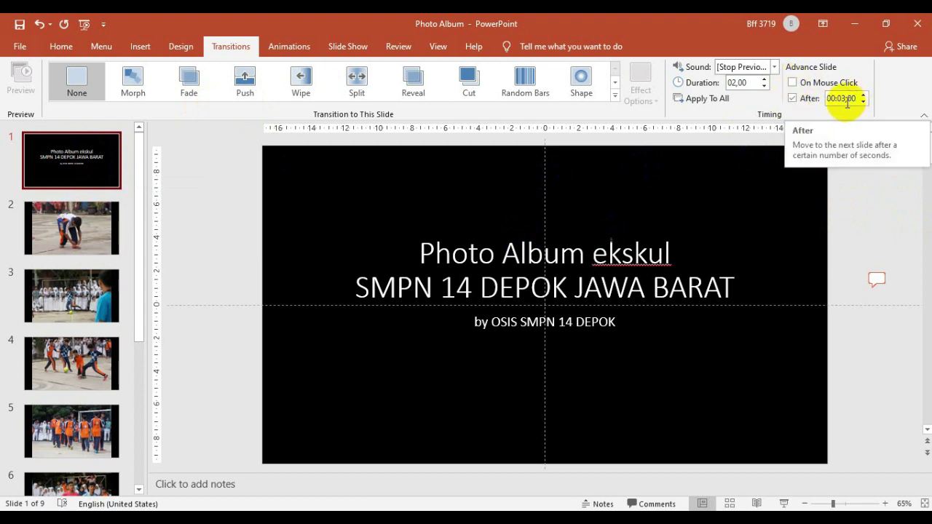
{"action": "left_click", "coordinate": [66, 165]}
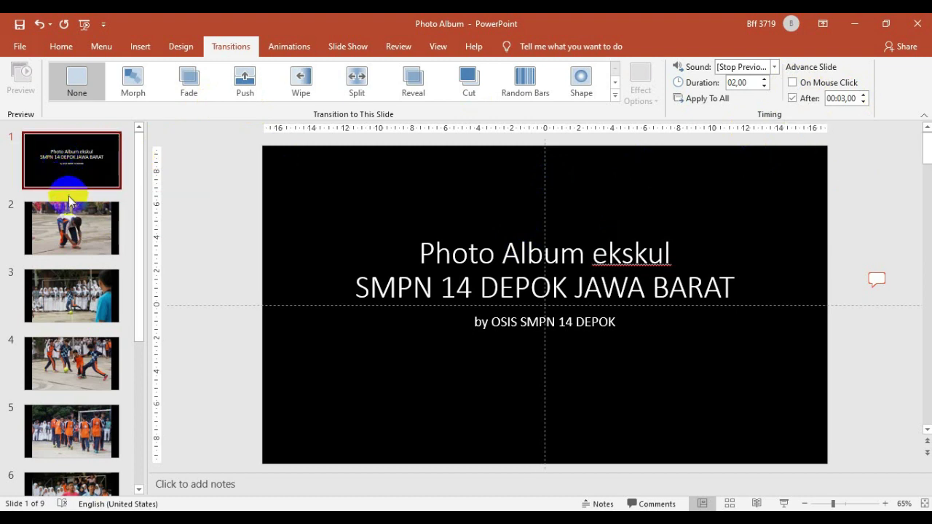
{"action": "left_click", "coordinate": [405, 236]}
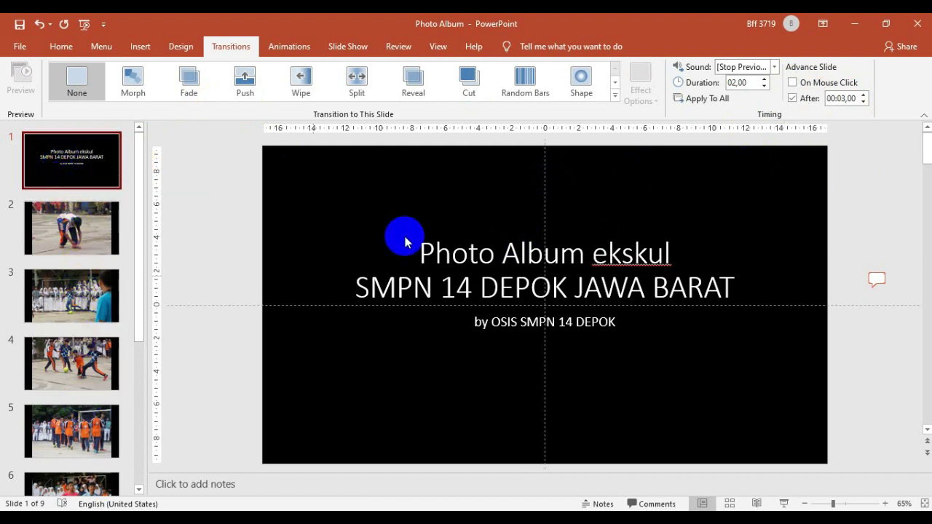
{"action": "left_click", "coordinate": [865, 95]}
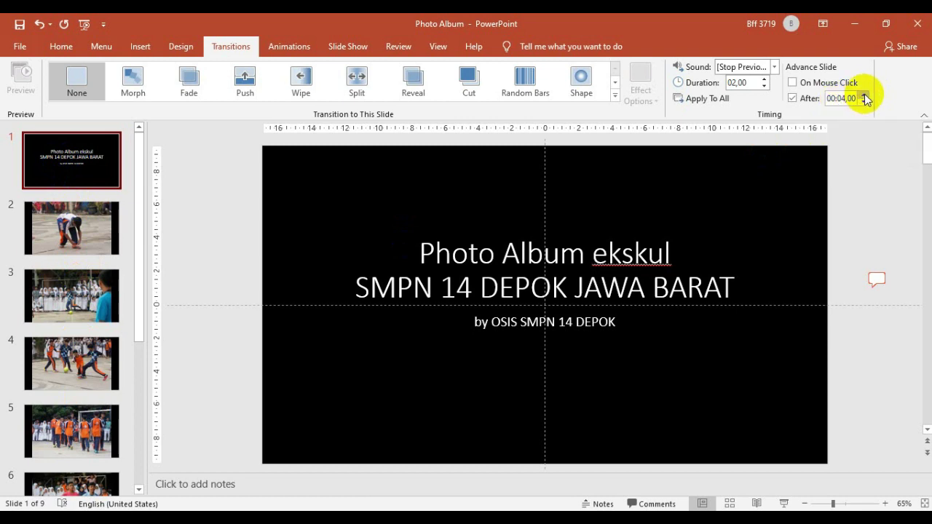
{"action": "left_click", "coordinate": [864, 102]}
{"action": "left_click", "coordinate": [864, 102]}
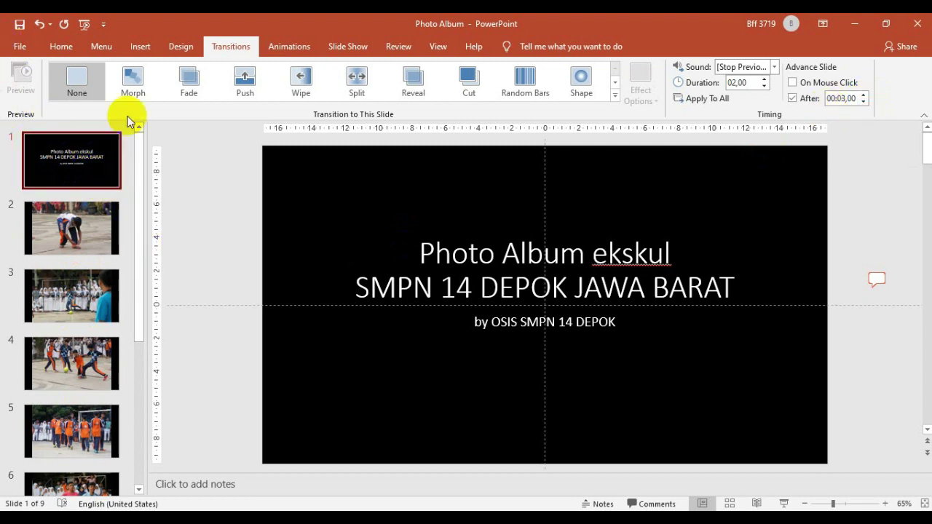
- Insert instrNadiyoutube2 from the Desktop's sound nadi youtube folder as audio from this PC
{"action": "left_click", "coordinate": [148, 48]}
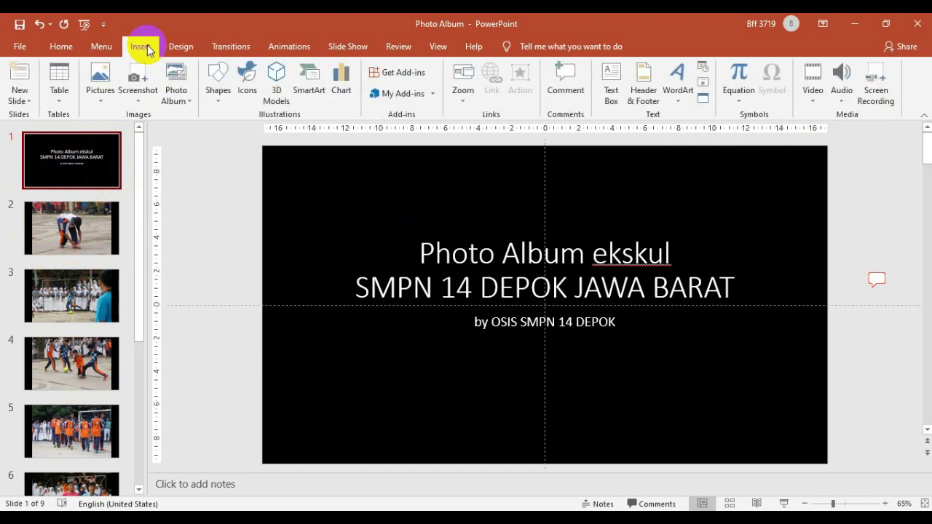
{"action": "left_click", "coordinate": [838, 79]}
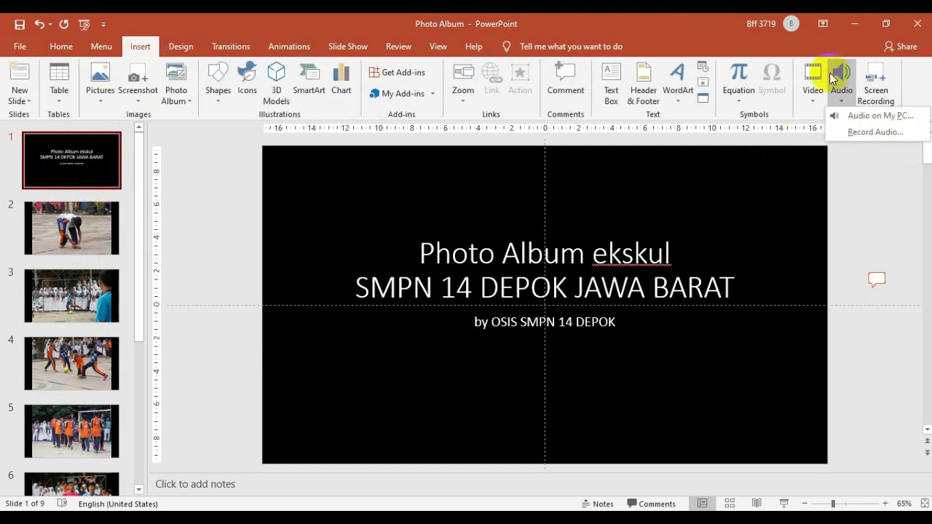
{"action": "left_click", "coordinate": [866, 118]}
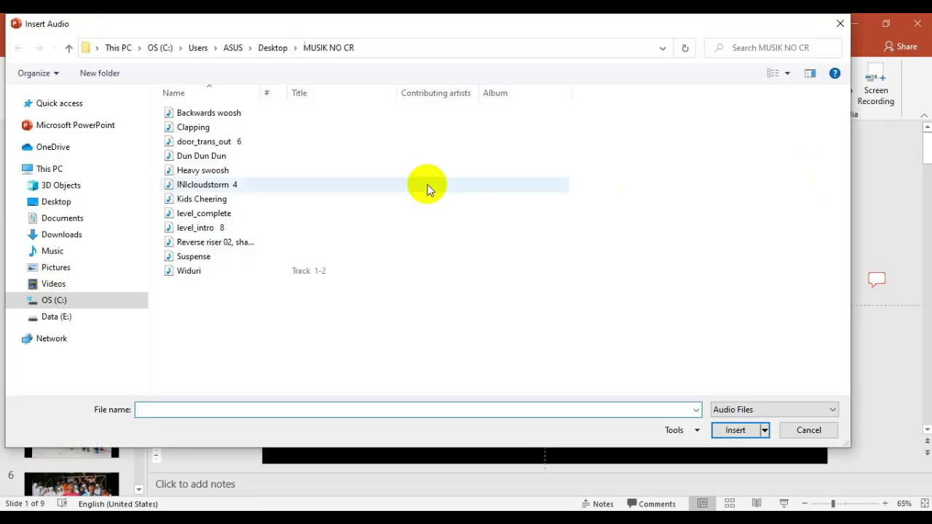
{"action": "left_click", "coordinate": [58, 204]}
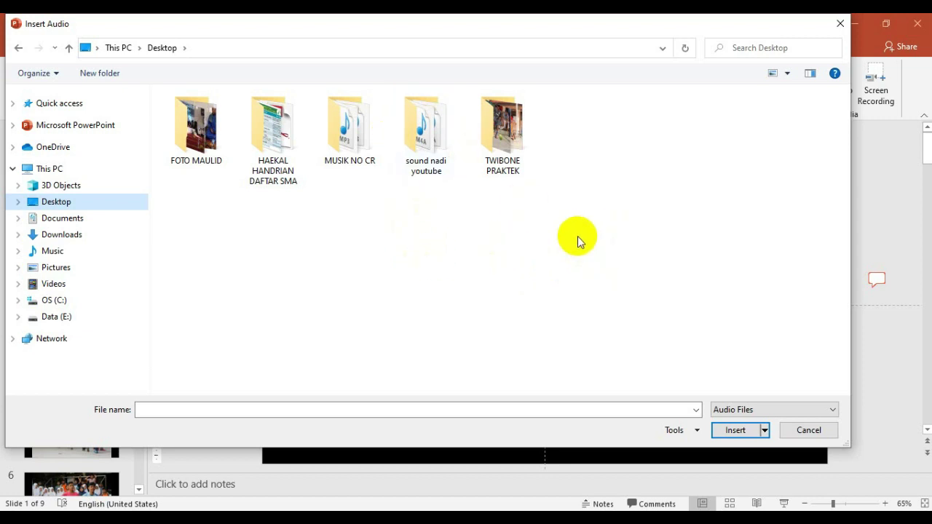
{"action": "left_click", "coordinate": [77, 202]}
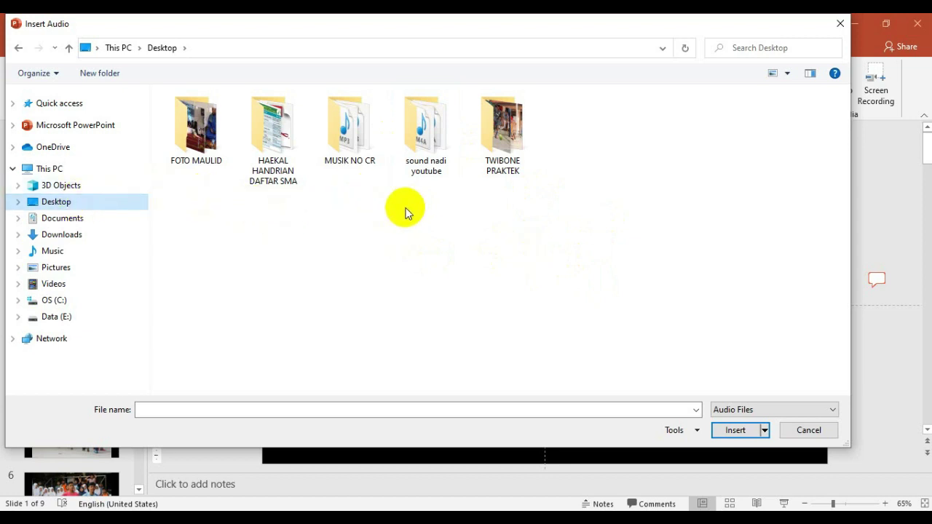
{"action": "double_click", "coordinate": [442, 141]}
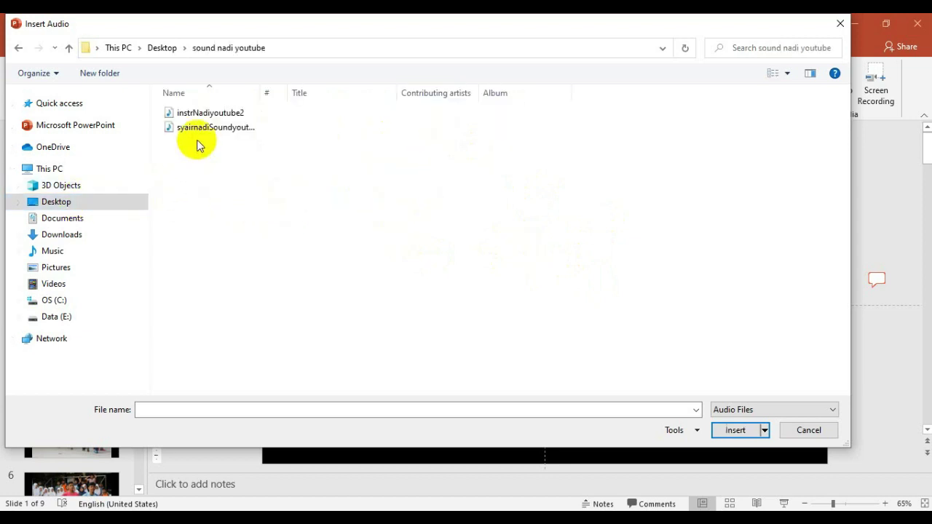
{"action": "left_click", "coordinate": [201, 113]}
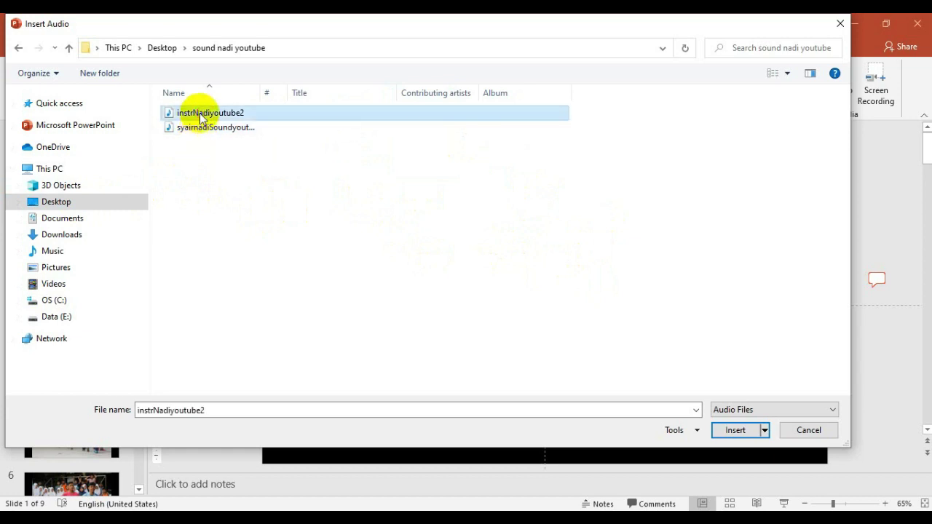
{"action": "left_click", "coordinate": [735, 431]}
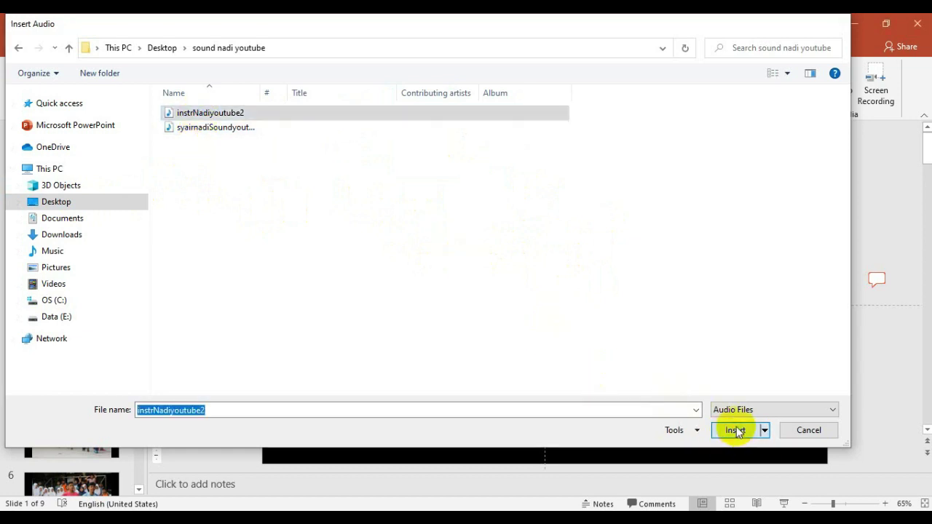
- Drag the audio icon to the right edge and enable Play Across Slides and Loop until Stopped
{"action": "mouse_move", "coordinate": [544, 303]}
{"action": "left_mouse_down"}
{"action": "mouse_move", "coordinate": [831, 304]}
{"action": "mouse_move", "coordinate": [843, 255]}
{"action": "left_mouse_up"}
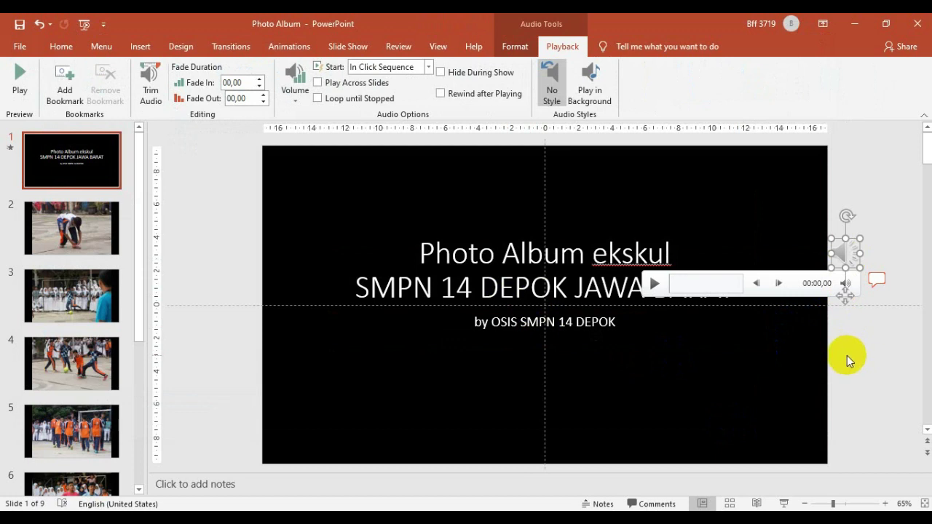
{"action": "left_click", "coordinate": [324, 85]}
{"action": "left_click", "coordinate": [323, 100]}
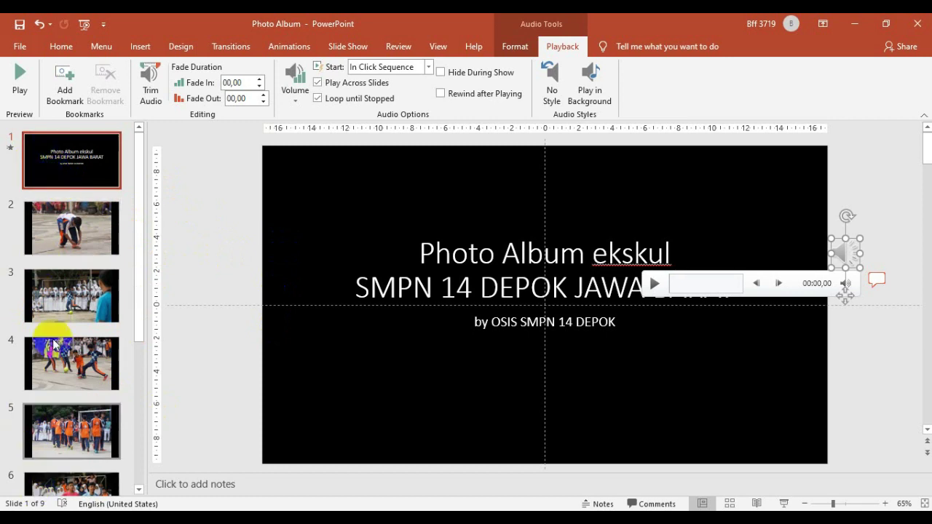
{"action": "left_click", "coordinate": [83, 159]}
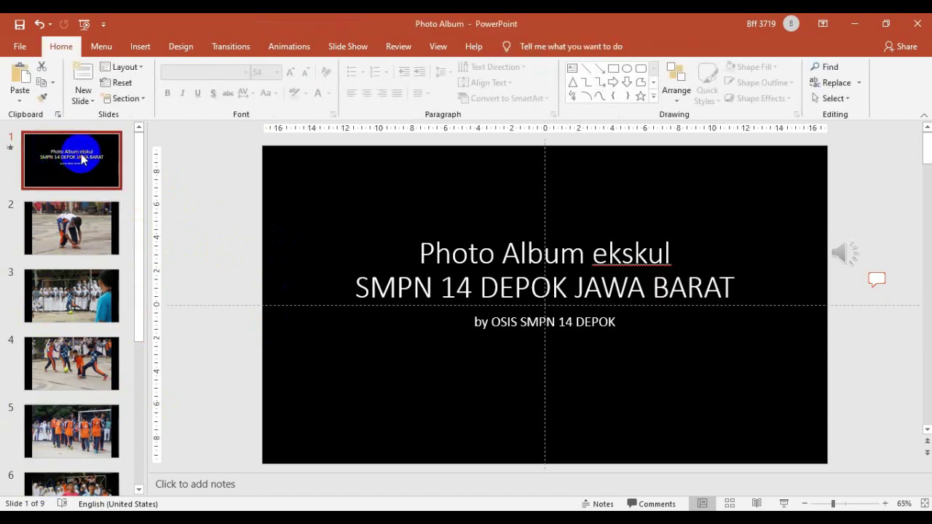
- Run the slide show from the title slide and advance through the first two photos
{"action": "left_click", "coordinate": [713, 383]}
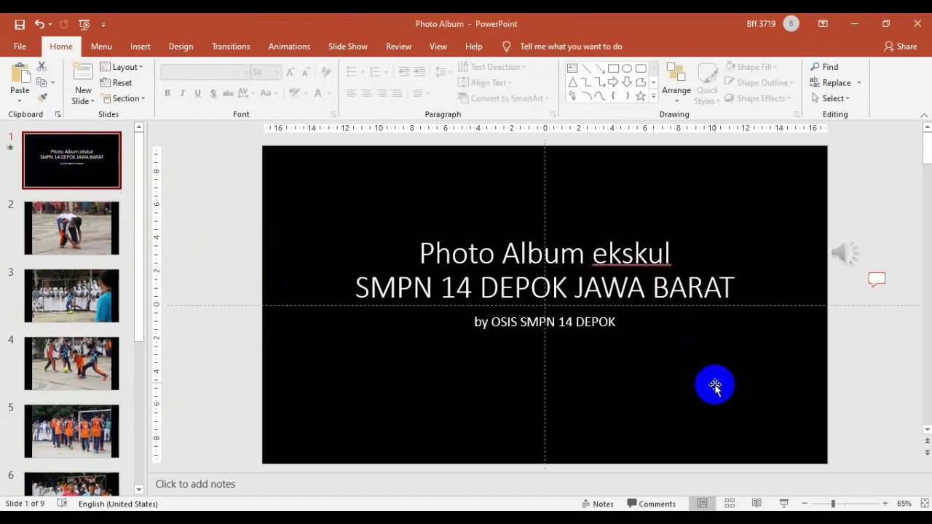
{"action": "left_click", "coordinate": [784, 503]}
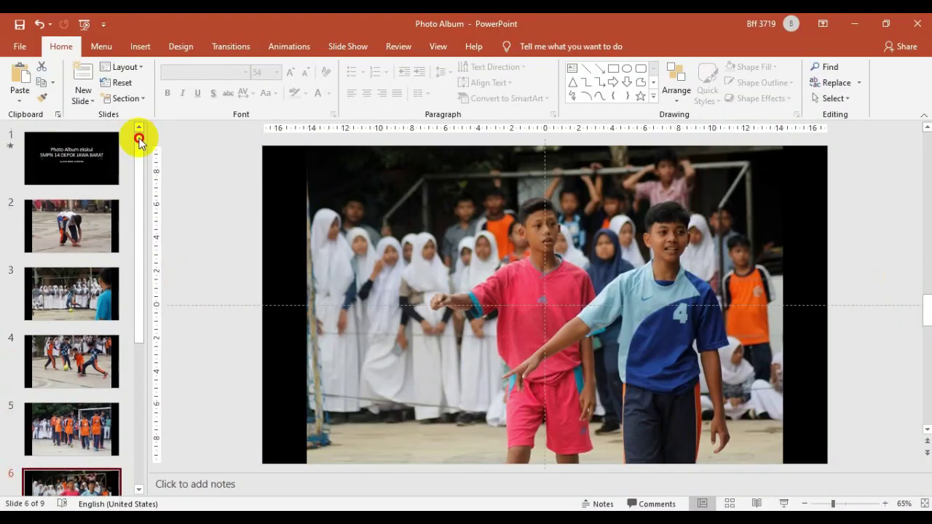
{"action": "left_click", "coordinate": [783, 504]}
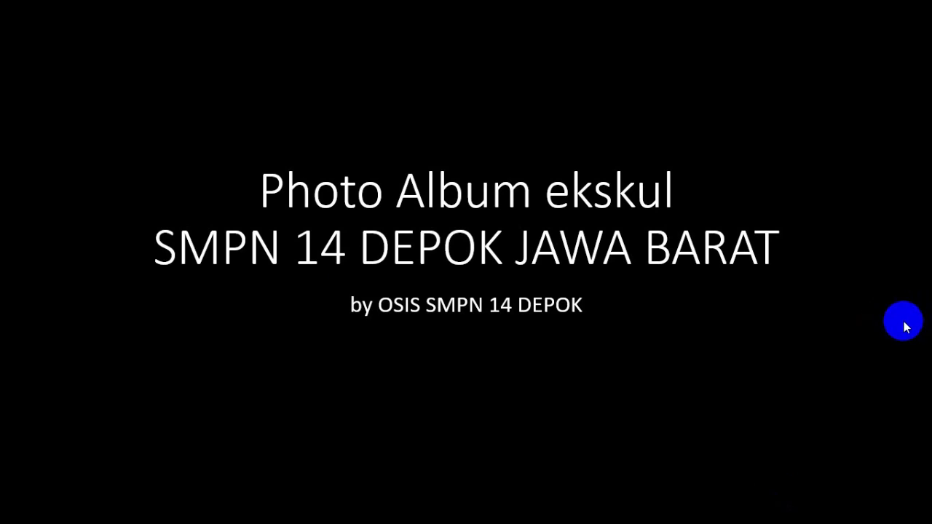
{"action": "left_click", "coordinate": [906, 326]}
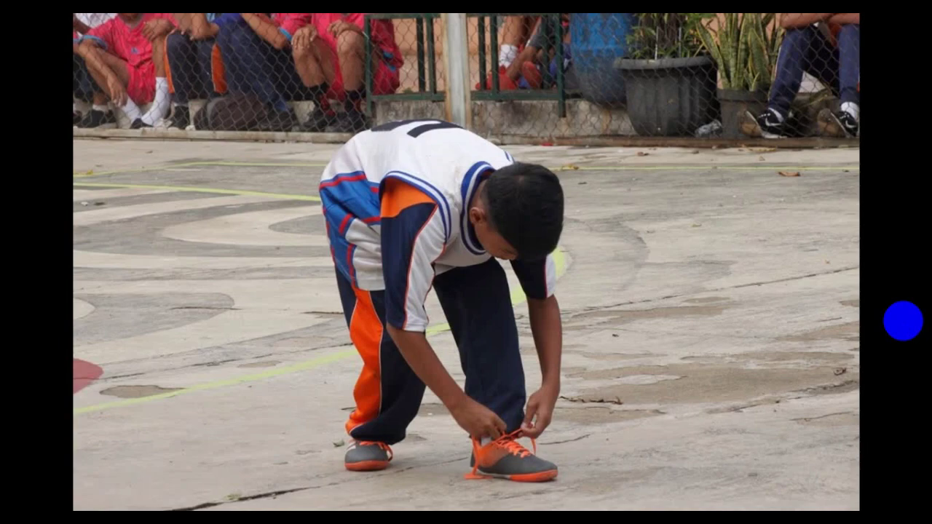
{"action": "left_click", "coordinate": [903, 321]}
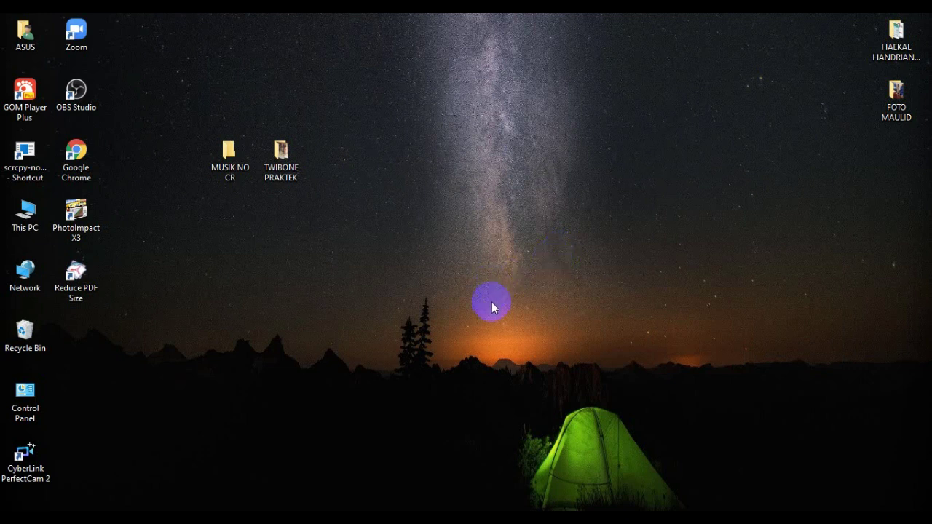
{"action": "left_click", "coordinate": [549, 474]}
{"action": "left_click", "coordinate": [232, 160]}
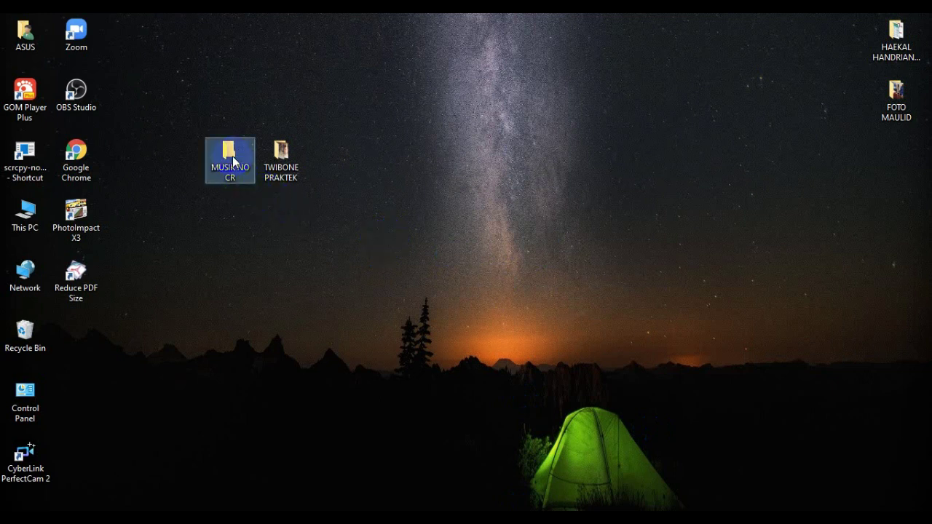
{"action": "double_click", "coordinate": [232, 160]}
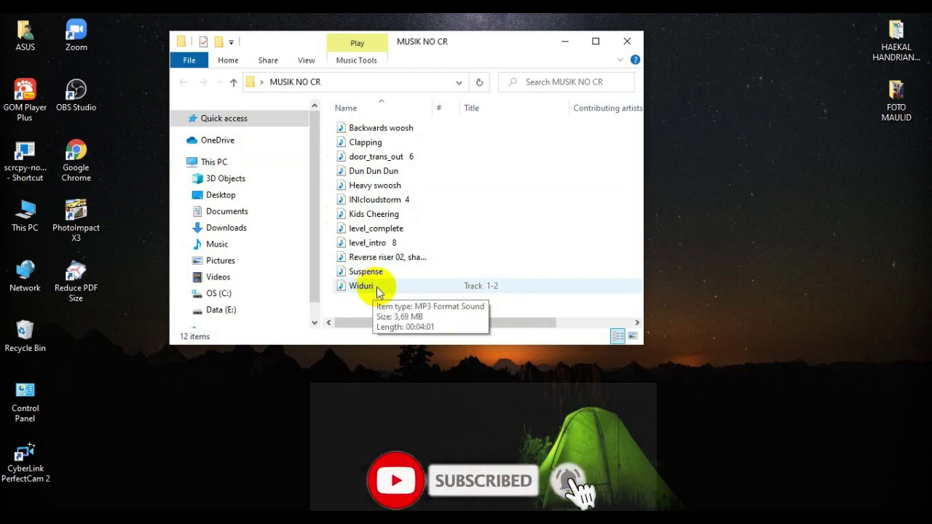
{"action": "left_click", "coordinate": [378, 289]}
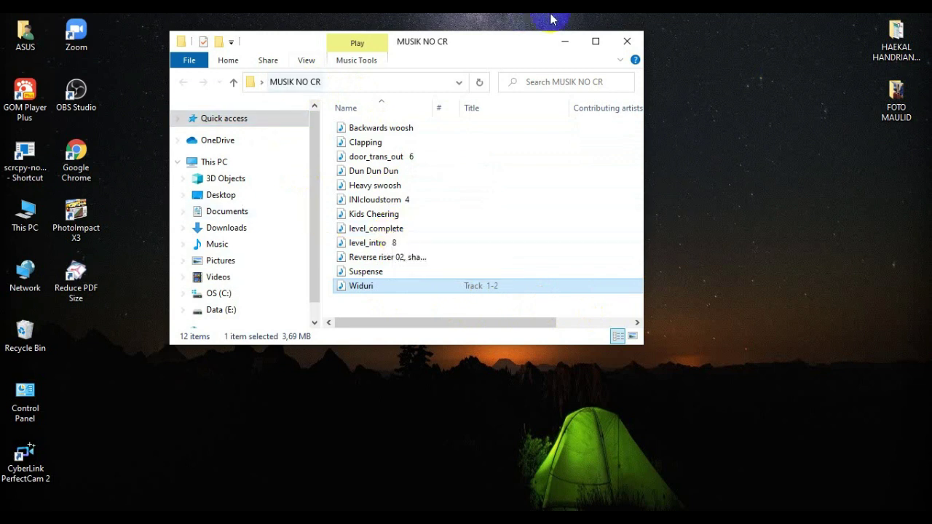
{"action": "left_click", "coordinate": [626, 40]}
{"action": "left_click", "coordinate": [280, 156]}
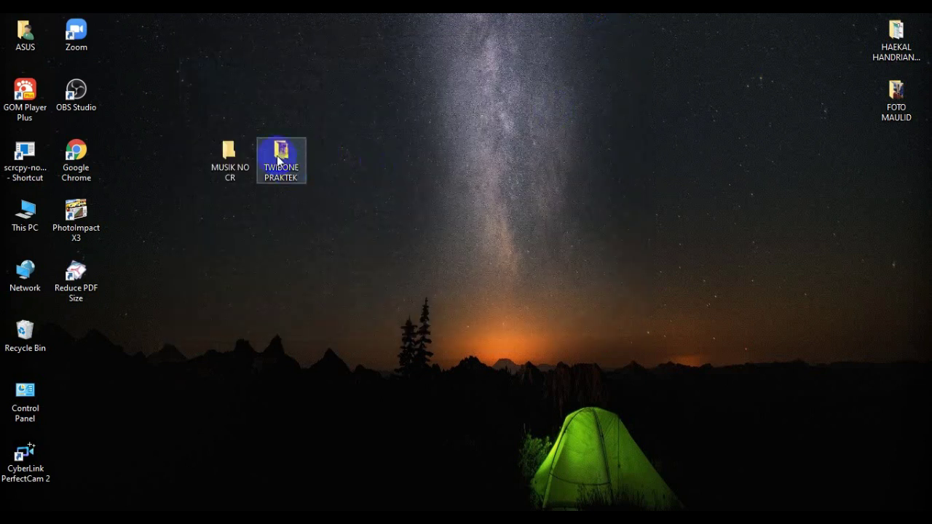
{"action": "double_click", "coordinate": [280, 159]}
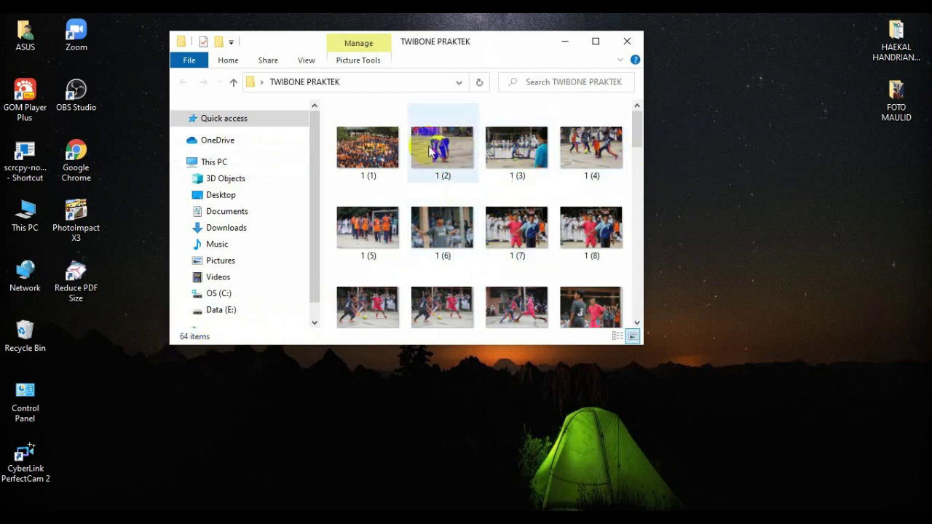
{"action": "left_click", "coordinate": [626, 43]}
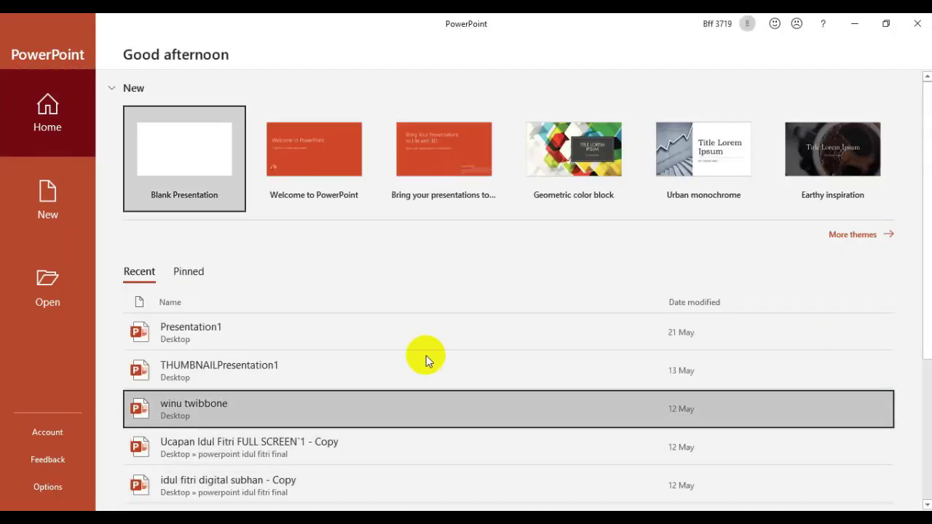
- Create a new blank presentation and delete its title and subtitle placeholders
{"action": "left_click", "coordinate": [185, 158]}
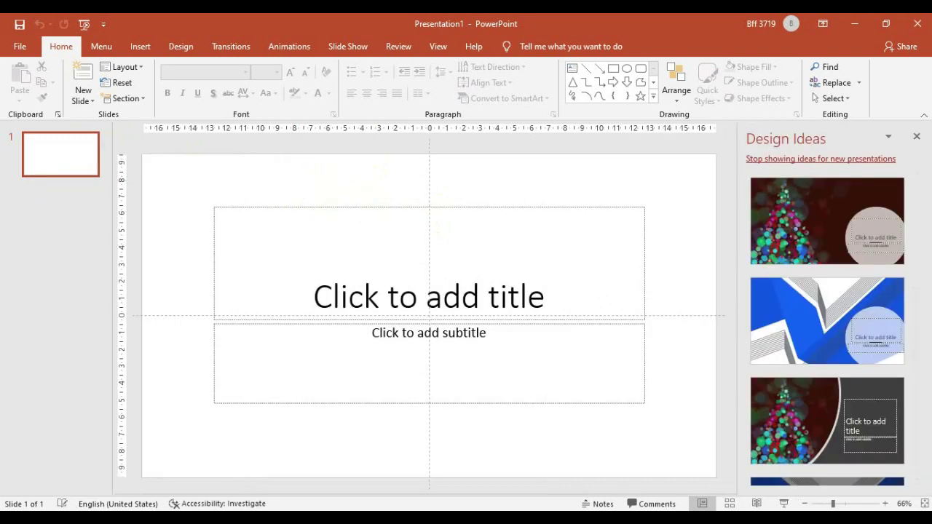
{"action": "left_click", "coordinate": [916, 139]}
{"action": "left_click_drag", "start_coordinate": [277, 175], "coordinate": [645, 453]}
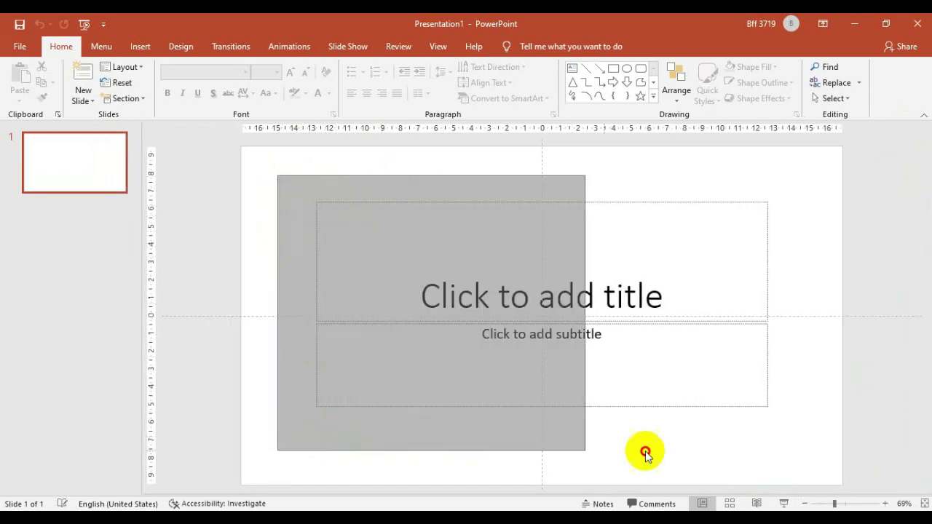
{"action": "left_click_drag", "start_coordinate": [645, 453], "coordinate": [807, 479]}
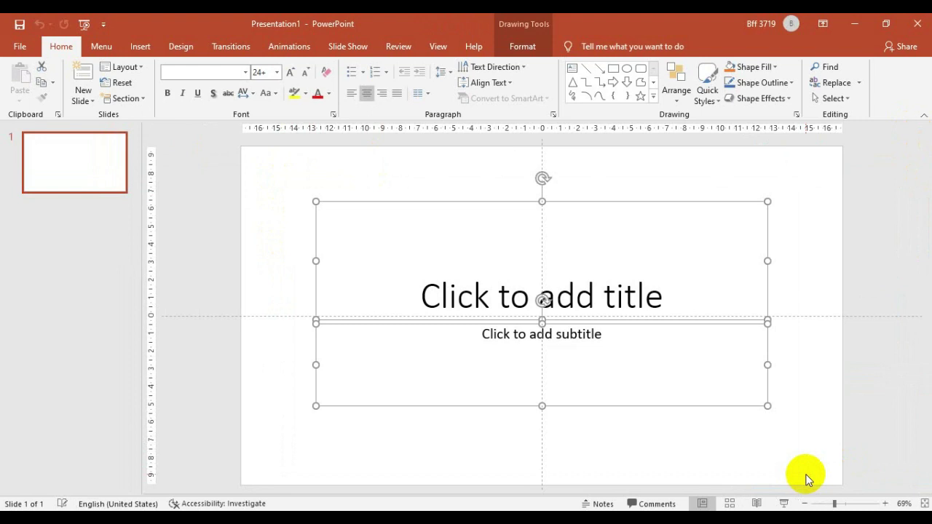
{"action": "key", "text": "Delete"}
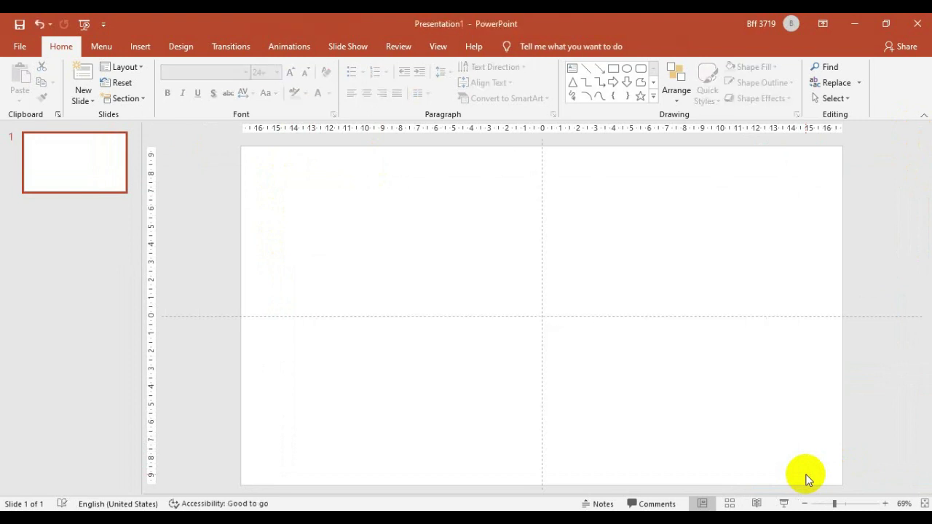
{"action": "left_click", "coordinate": [141, 48]}
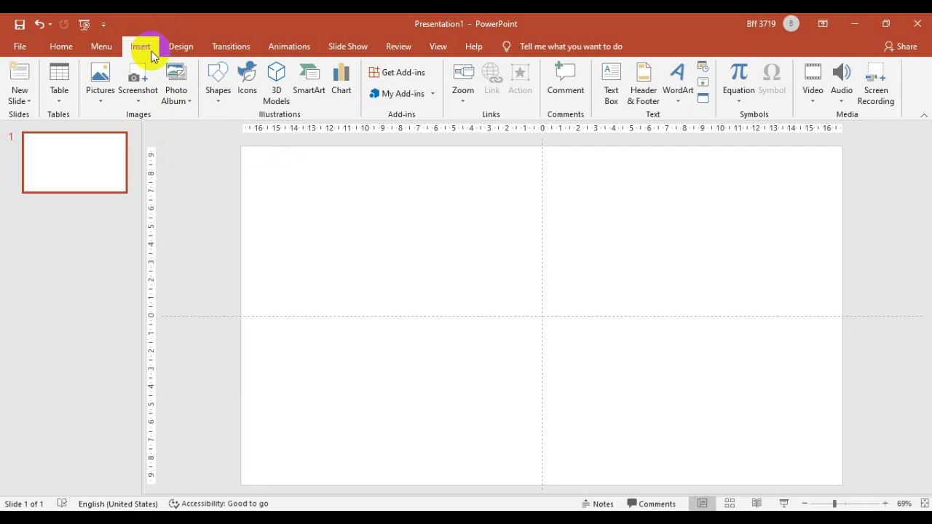
- Start a New Photo Album and browse the Desktop for pictures from disk
{"action": "left_click", "coordinate": [192, 107]}
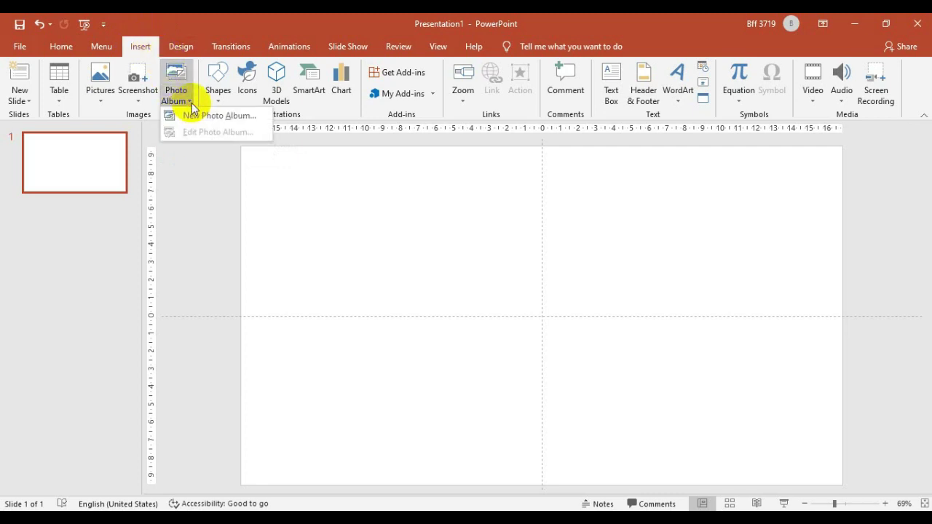
{"action": "left_click", "coordinate": [194, 124]}
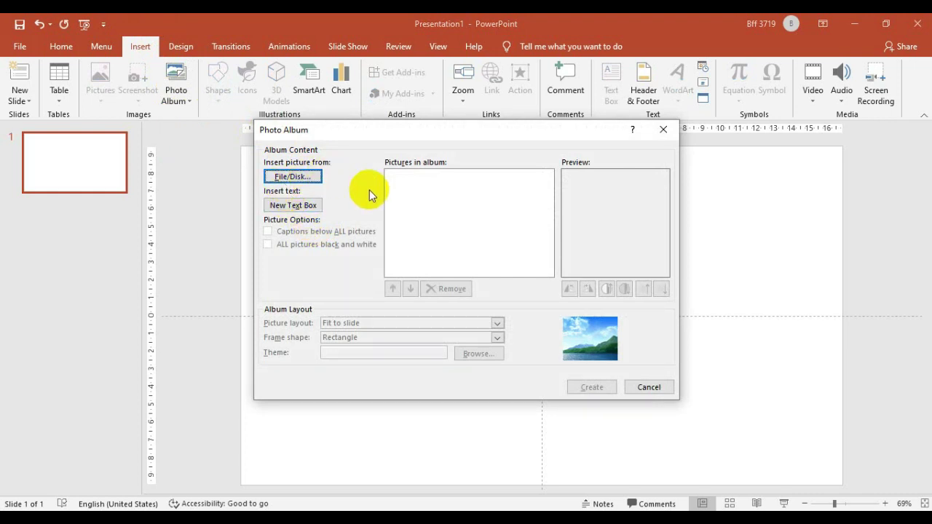
{"action": "left_click", "coordinate": [295, 181]}
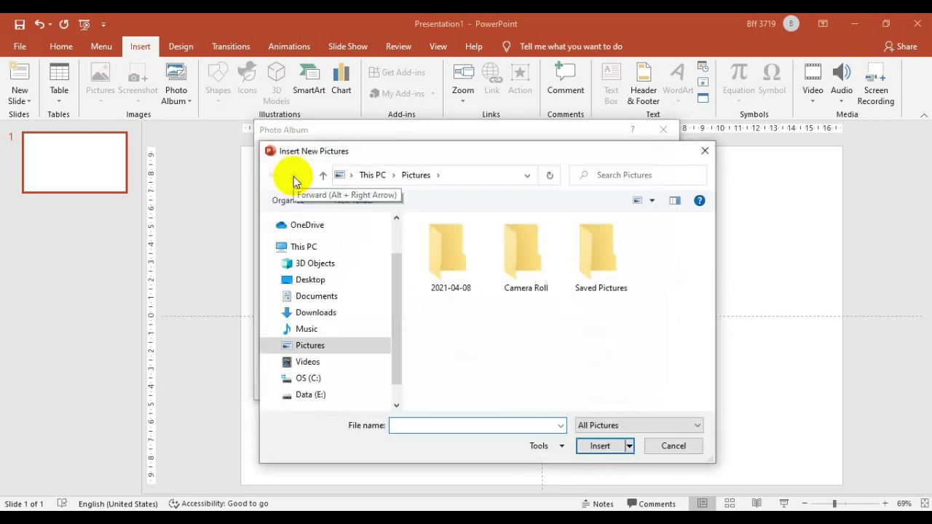
{"action": "left_click", "coordinate": [311, 281]}
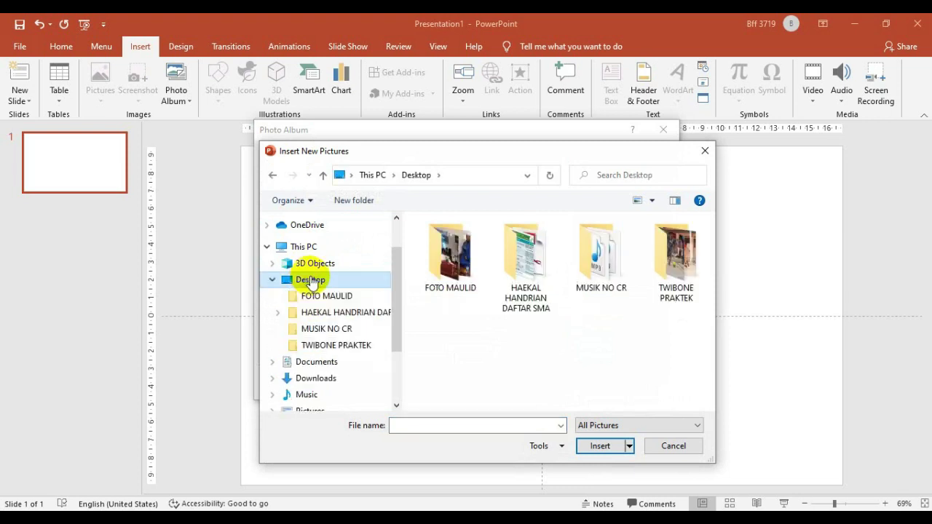
- Select all 64 photos, 1 (1) to 1 (64), in TWIBONE PRAKTEK and insert them
{"action": "double_click", "coordinate": [686, 275]}
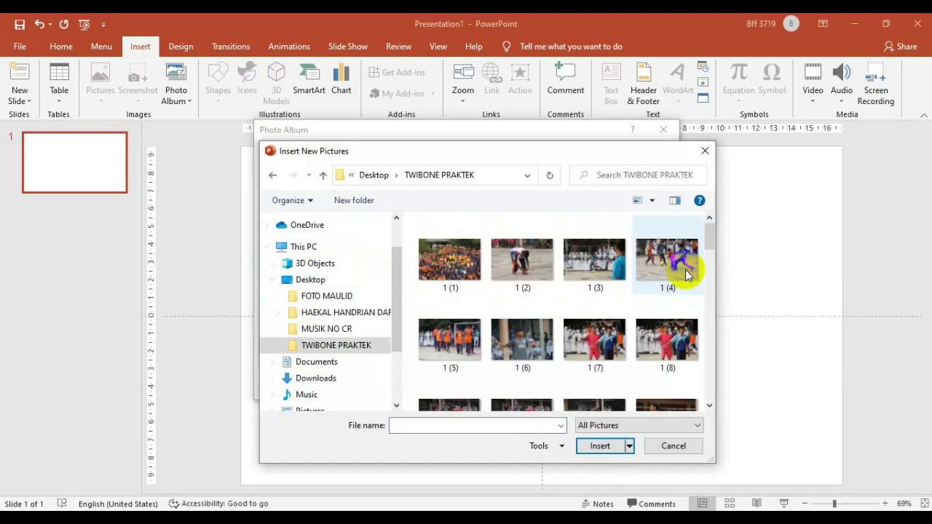
{"action": "left_click", "coordinate": [451, 269]}
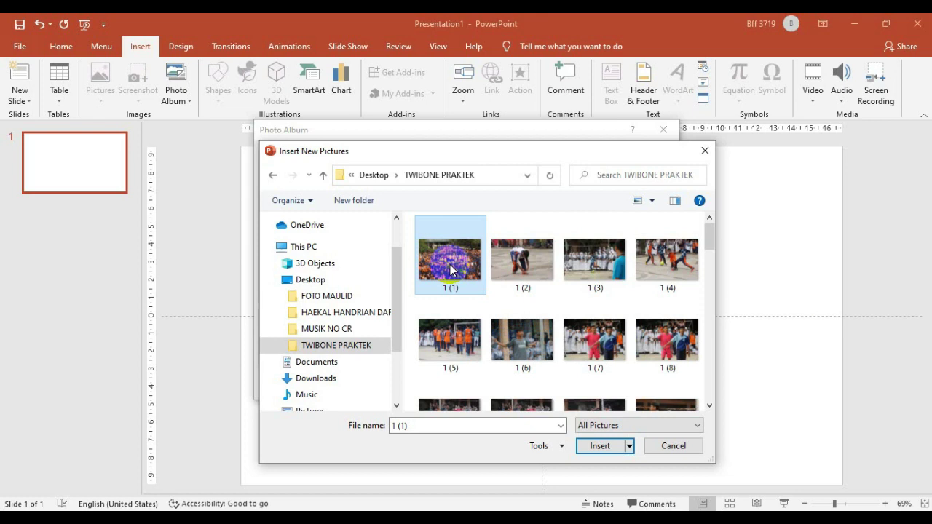
{"action": "key", "text": "ctrl+a"}
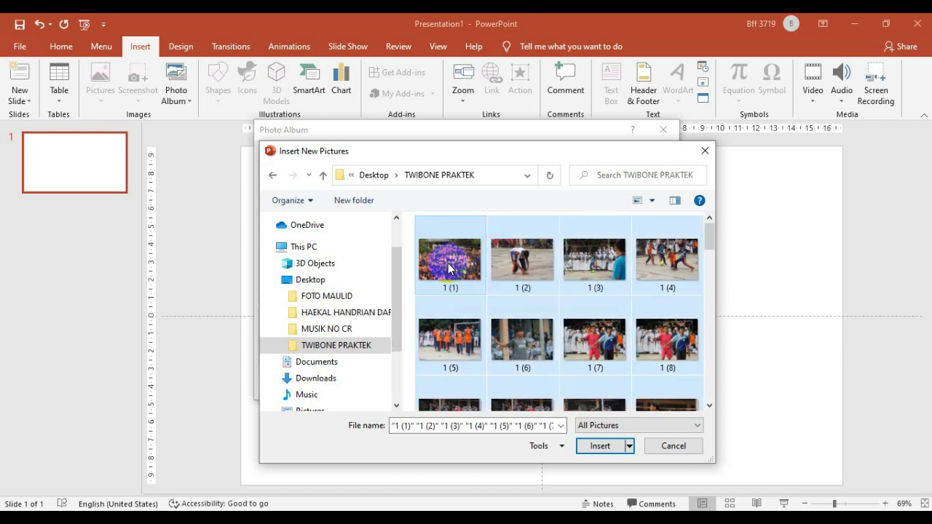
{"action": "left_click", "coordinate": [449, 269]}
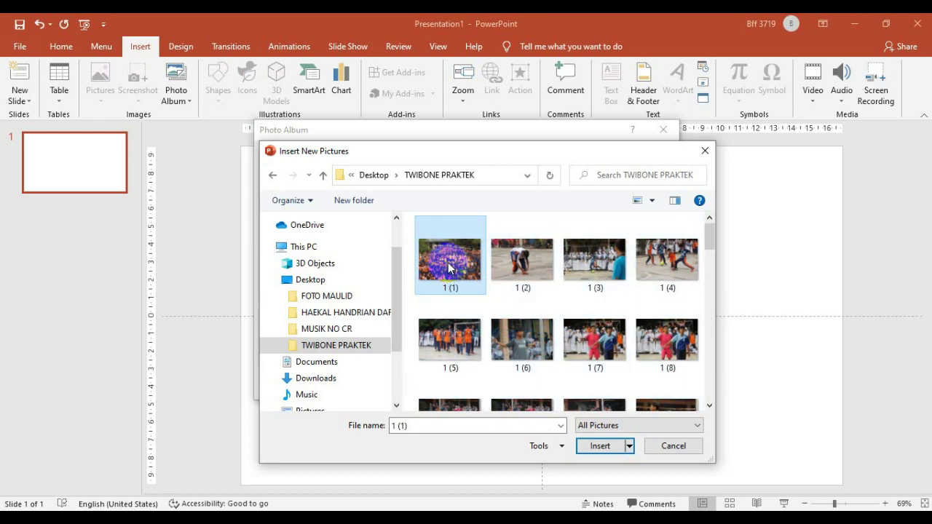
{"action": "left_click_drag", "start_coordinate": [708, 235], "coordinate": [703, 399]}
{"action": "left_click", "coordinate": [676, 390], "text": "shift"}
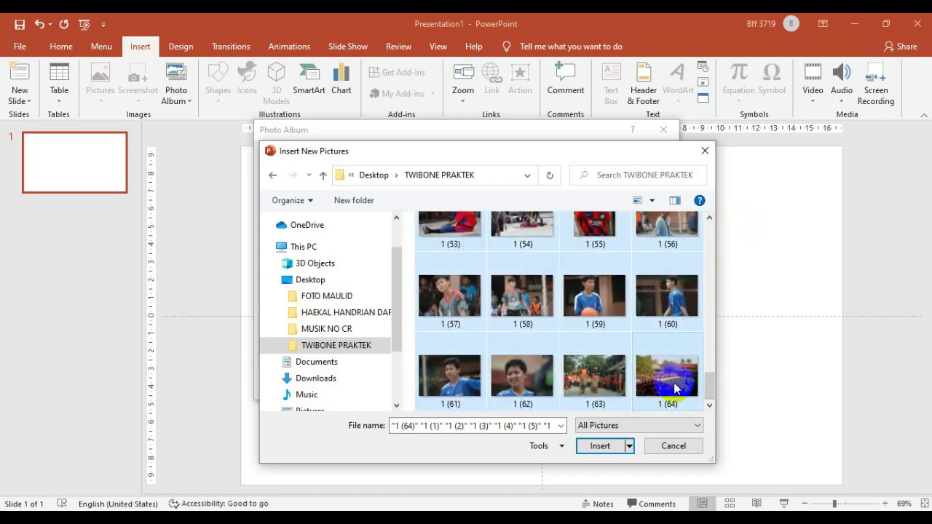
{"action": "left_click_drag", "start_coordinate": [703, 391], "coordinate": [703, 200]}
{"action": "left_click", "coordinate": [451, 248]}
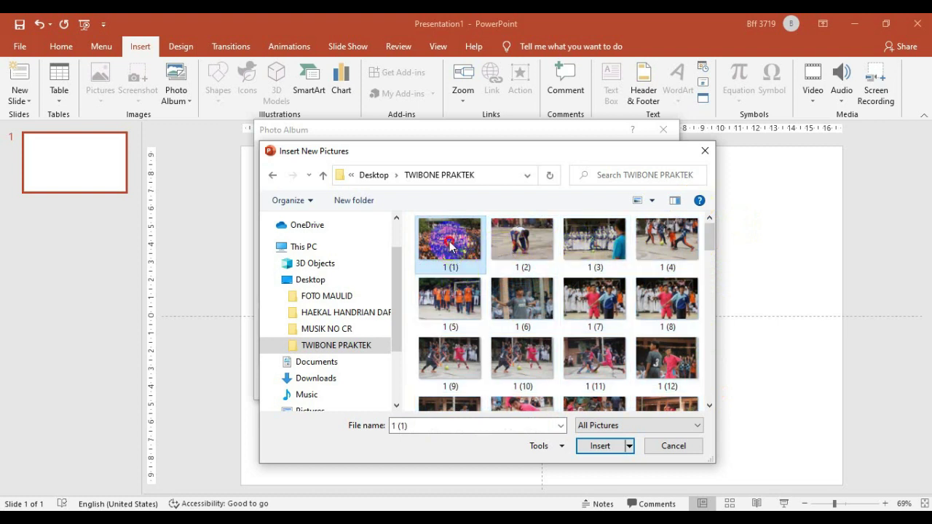
{"action": "key", "text": "ctrl+a"}
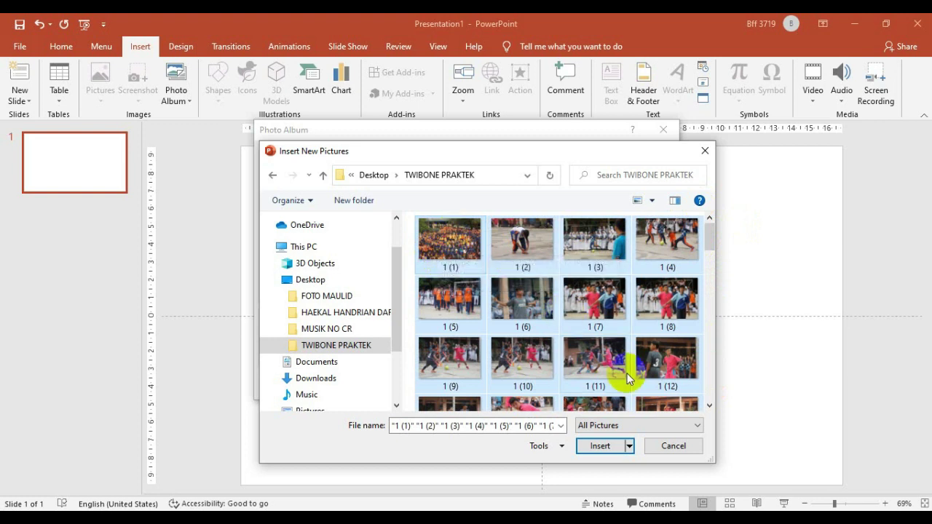
{"action": "left_click", "coordinate": [602, 445]}
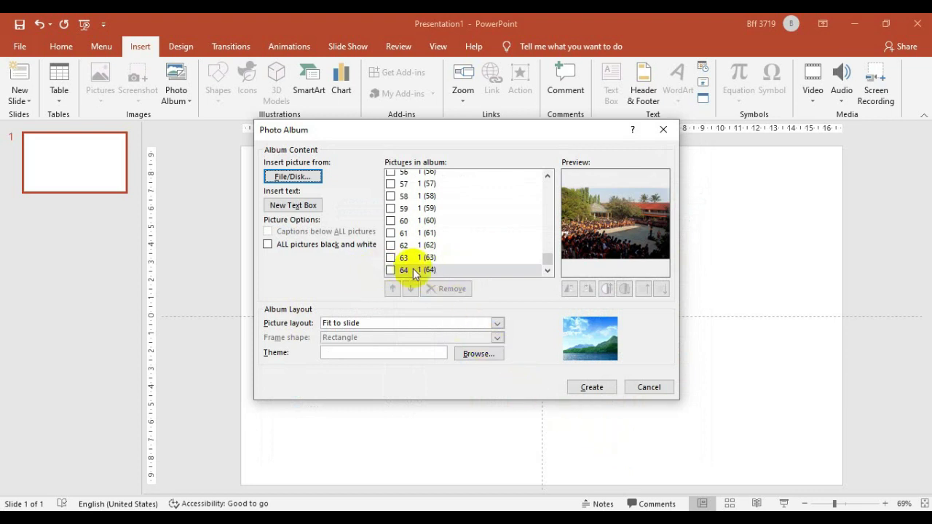
- Add a New Text Box to the 64-photo album and create the presentation
{"action": "left_click_drag", "start_coordinate": [546, 260], "coordinate": [547, 184]}
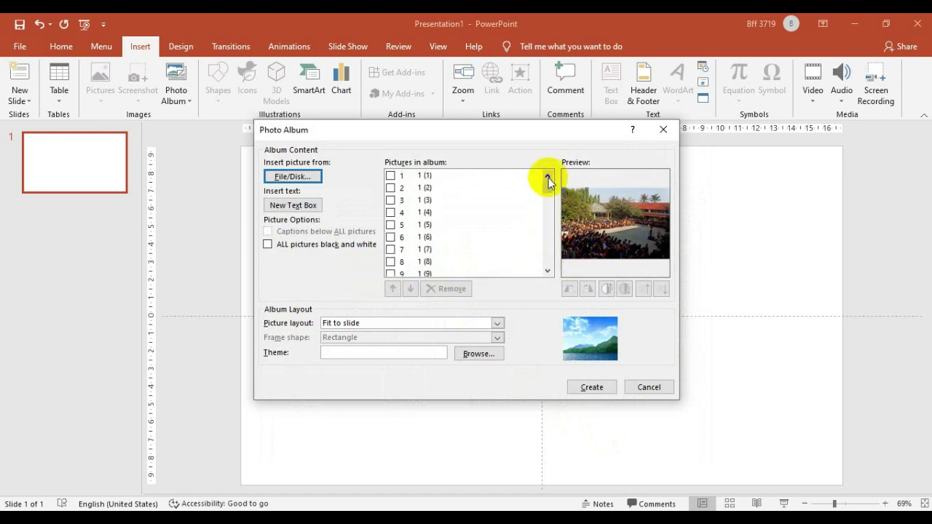
{"action": "left_click", "coordinate": [294, 207]}
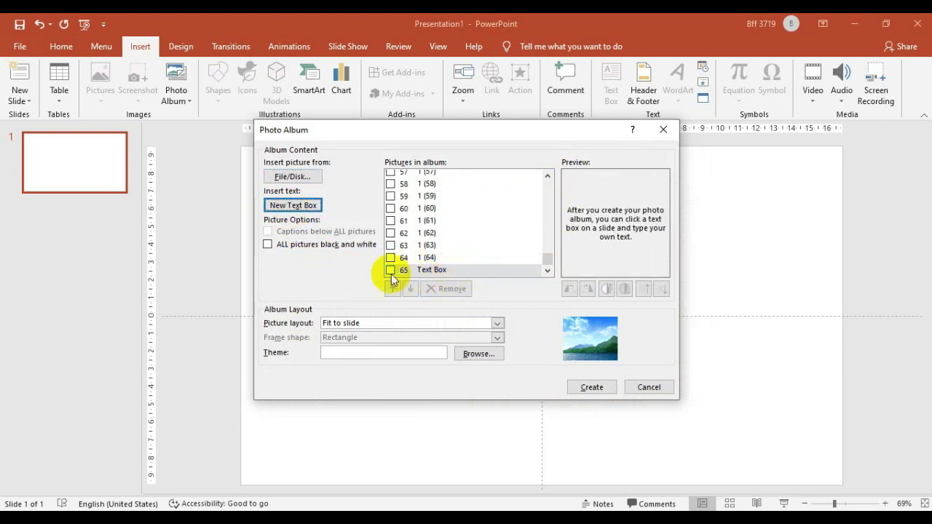
{"action": "left_click", "coordinate": [591, 390]}
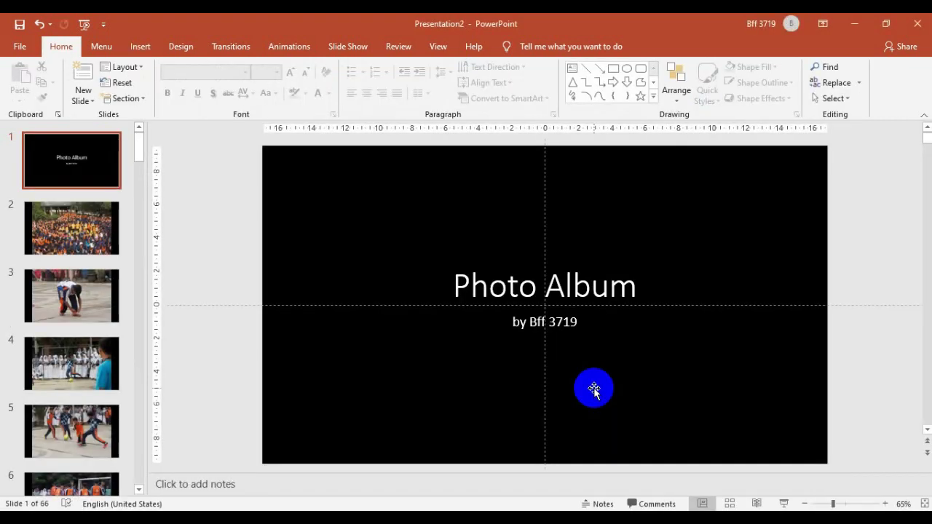
- Inspect the trailing Text Box slide at the end, then go back to the title slide
{"action": "left_click", "coordinate": [76, 249]}
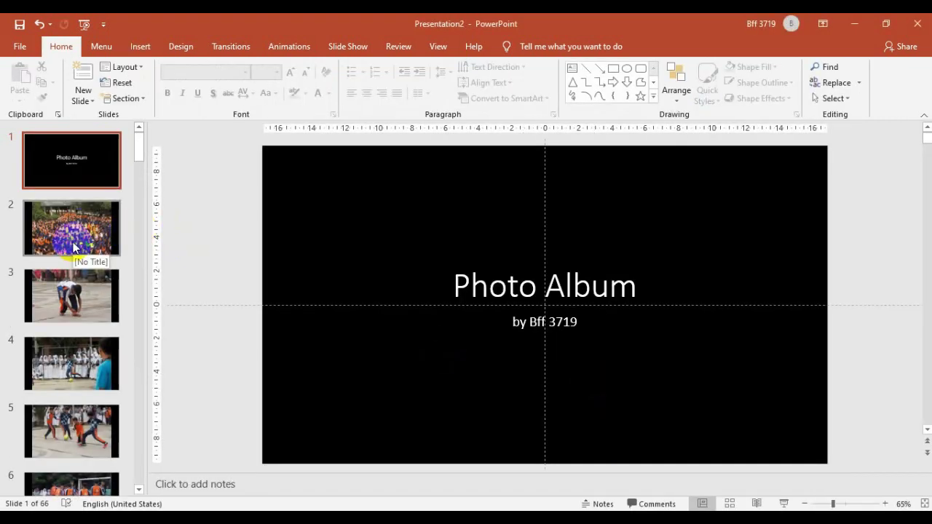
{"action": "scroll", "coordinate": [82, 207], "scroll_direction": "down", "scroll_amount": 3}
{"action": "scroll", "coordinate": [82, 210], "scroll_direction": "down", "scroll_amount": 3}
{"action": "scroll", "coordinate": [80, 218], "scroll_direction": "down", "scroll_amount": 3}
{"action": "scroll", "coordinate": [84, 225], "scroll_direction": "down", "scroll_amount": 3}
{"action": "scroll", "coordinate": [85, 228], "scroll_direction": "down", "scroll_amount": 2}
{"action": "scroll", "coordinate": [85, 228], "scroll_direction": "down", "scroll_amount": 4}
{"action": "scroll", "coordinate": [86, 228], "scroll_direction": "down", "scroll_amount": 3}
{"action": "scroll", "coordinate": [85, 228], "scroll_direction": "down", "scroll_amount": 4}
{"action": "scroll", "coordinate": [85, 227], "scroll_direction": "down", "scroll_amount": 4}
{"action": "scroll", "coordinate": [85, 227], "scroll_direction": "down", "scroll_amount": 4}
{"action": "scroll", "coordinate": [85, 227], "scroll_direction": "down", "scroll_amount": 3}
{"action": "scroll", "coordinate": [84, 226], "scroll_direction": "down", "scroll_amount": 4}
{"action": "scroll", "coordinate": [85, 227], "scroll_direction": "down", "scroll_amount": 3}
{"action": "scroll", "coordinate": [85, 228], "scroll_direction": "down", "scroll_amount": 4}
{"action": "scroll", "coordinate": [85, 228], "scroll_direction": "down", "scroll_amount": 3}
{"action": "scroll", "coordinate": [85, 228], "scroll_direction": "down", "scroll_amount": 4}
{"action": "scroll", "coordinate": [87, 229], "scroll_direction": "down", "scroll_amount": 4}
{"action": "scroll", "coordinate": [87, 230], "scroll_direction": "down", "scroll_amount": 3}
{"action": "scroll", "coordinate": [88, 231], "scroll_direction": "down", "scroll_amount": 4}
{"action": "scroll", "coordinate": [89, 231], "scroll_direction": "down", "scroll_amount": 3}
{"action": "scroll", "coordinate": [88, 231], "scroll_direction": "down", "scroll_amount": 3}
{"action": "scroll", "coordinate": [88, 231], "scroll_direction": "down", "scroll_amount": 4}
{"action": "scroll", "coordinate": [89, 232], "scroll_direction": "down", "scroll_amount": 2}
{"action": "scroll", "coordinate": [88, 228], "scroll_direction": "down", "scroll_amount": 2}
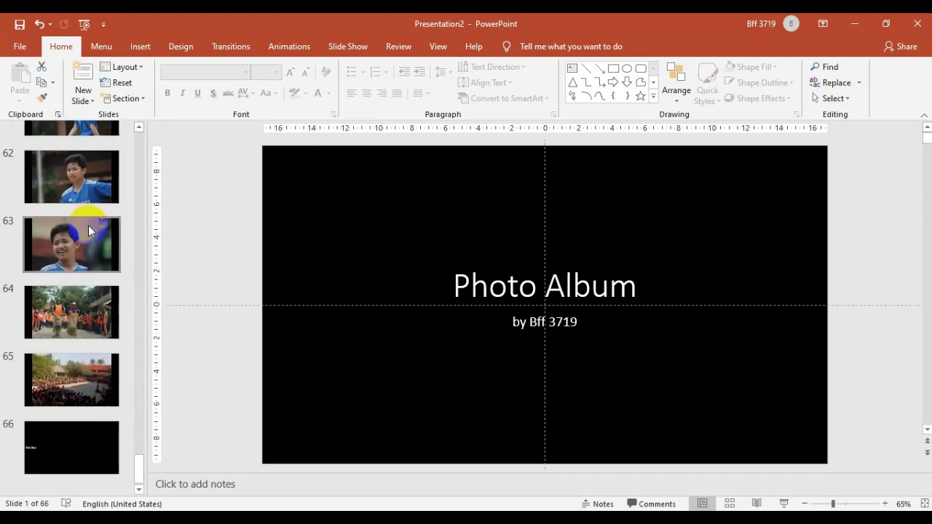
{"action": "left_click", "coordinate": [77, 447]}
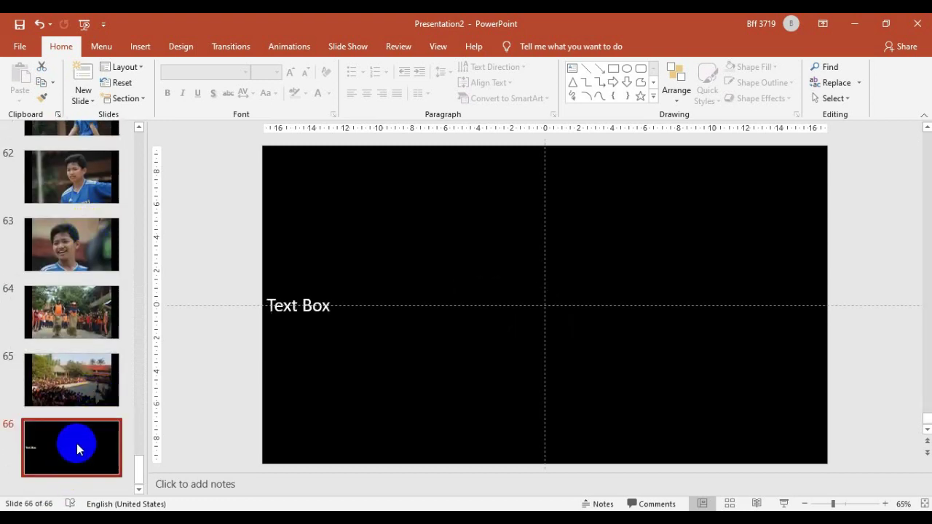
{"action": "scroll", "coordinate": [78, 437], "scroll_direction": "up", "scroll_amount": 2}
{"action": "scroll", "coordinate": [81, 393], "scroll_direction": "up", "scroll_amount": 3}
{"action": "scroll", "coordinate": [83, 386], "scroll_direction": "up", "scroll_amount": 3}
{"action": "scroll", "coordinate": [84, 380], "scroll_direction": "up", "scroll_amount": 4}
{"action": "scroll", "coordinate": [83, 374], "scroll_direction": "up", "scroll_amount": 4}
{"action": "scroll", "coordinate": [83, 374], "scroll_direction": "up", "scroll_amount": 3}
{"action": "scroll", "coordinate": [83, 374], "scroll_direction": "up", "scroll_amount": 4}
{"action": "scroll", "coordinate": [83, 374], "scroll_direction": "up", "scroll_amount": 4}
{"action": "scroll", "coordinate": [83, 380], "scroll_direction": "up", "scroll_amount": 5}
{"action": "scroll", "coordinate": [83, 379], "scroll_direction": "up", "scroll_amount": 3}
{"action": "scroll", "coordinate": [83, 379], "scroll_direction": "up", "scroll_amount": 5}
{"action": "scroll", "coordinate": [83, 379], "scroll_direction": "up", "scroll_amount": 3}
{"action": "scroll", "coordinate": [83, 374], "scroll_direction": "up", "scroll_amount": 3}
{"action": "left_click", "coordinate": [79, 160]}
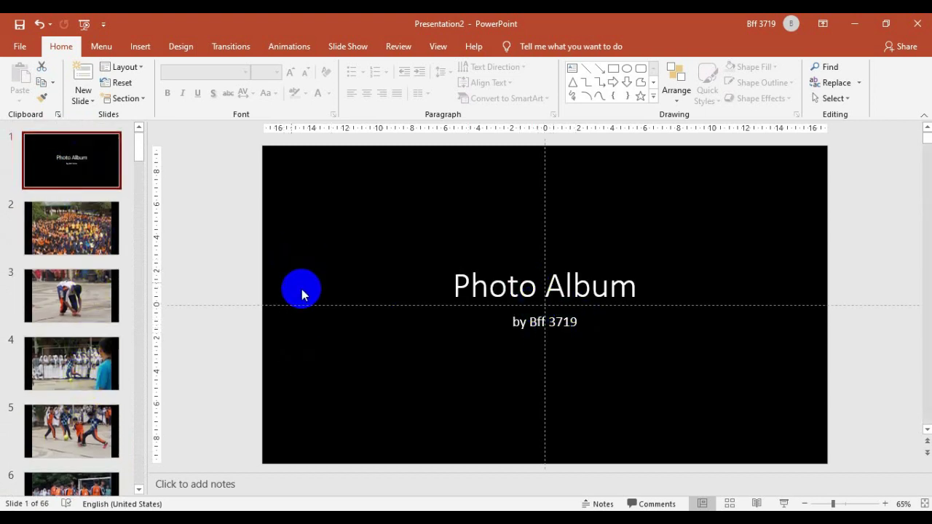
- Delete slide 66, the Text Box slide, and return to slide 1
{"action": "scroll", "coordinate": [41, 381], "scroll_direction": "down", "scroll_amount": 3}
{"action": "scroll", "coordinate": [16, 391], "scroll_direction": "down", "scroll_amount": 4}
{"action": "scroll", "coordinate": [85, 408], "scroll_direction": "down", "scroll_amount": 3}
{"action": "scroll", "coordinate": [84, 415], "scroll_direction": "down", "scroll_amount": 3}
{"action": "scroll", "coordinate": [84, 415], "scroll_direction": "down", "scroll_amount": 5}
{"action": "scroll", "coordinate": [82, 414], "scroll_direction": "down", "scroll_amount": 5}
{"action": "scroll", "coordinate": [81, 414], "scroll_direction": "down", "scroll_amount": 4}
{"action": "scroll", "coordinate": [81, 416], "scroll_direction": "down", "scroll_amount": 4}
{"action": "scroll", "coordinate": [81, 413], "scroll_direction": "down", "scroll_amount": 5}
{"action": "scroll", "coordinate": [76, 424], "scroll_direction": "down", "scroll_amount": 6}
{"action": "scroll", "coordinate": [76, 421], "scroll_direction": "down", "scroll_amount": 3}
{"action": "scroll", "coordinate": [76, 430], "scroll_direction": "down", "scroll_amount": 5}
{"action": "scroll", "coordinate": [76, 423], "scroll_direction": "down", "scroll_amount": 4}
{"action": "scroll", "coordinate": [76, 430], "scroll_direction": "down", "scroll_amount": 4}
{"action": "left_click", "coordinate": [76, 440]}
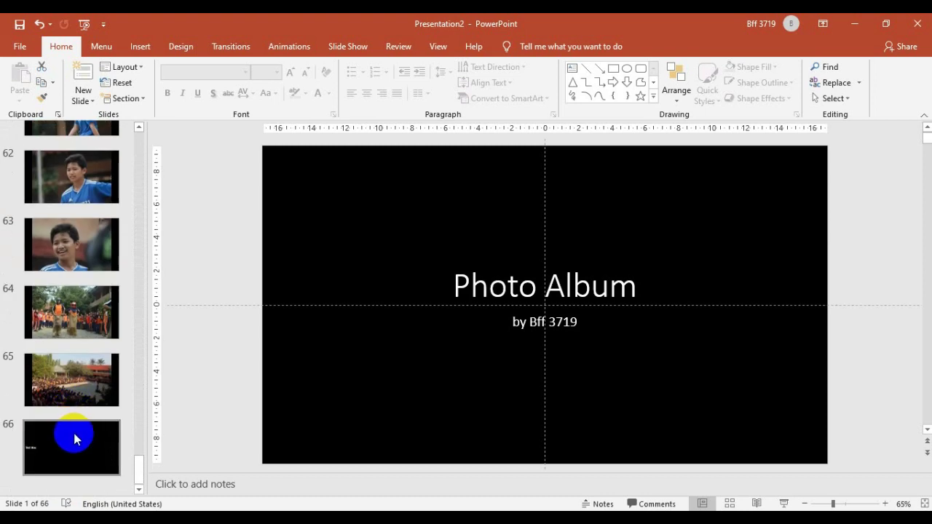
{"action": "key", "text": "Delete"}
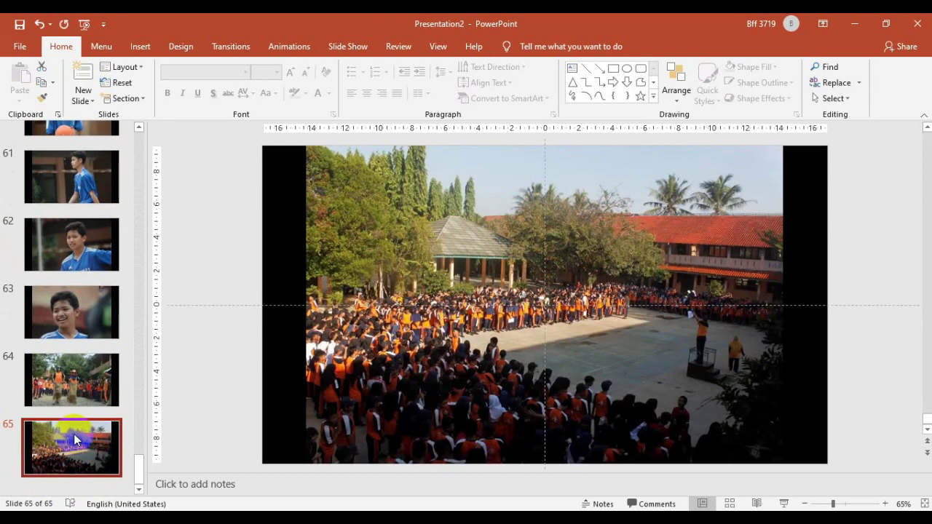
{"action": "scroll", "coordinate": [76, 436], "scroll_direction": "up", "scroll_amount": 4}
{"action": "scroll", "coordinate": [76, 433], "scroll_direction": "up", "scroll_amount": 3}
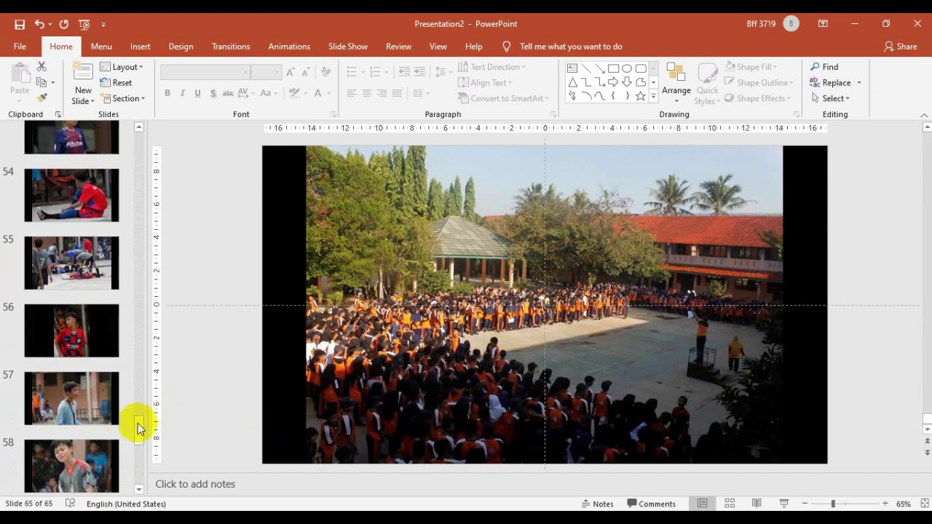
{"action": "left_click_drag", "start_coordinate": [138, 422], "coordinate": [139, 131]}
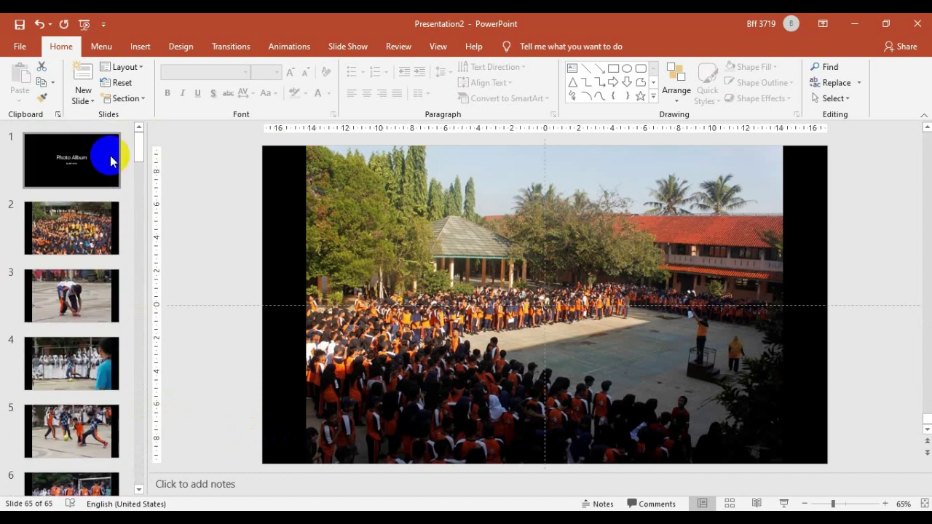
{"action": "left_click", "coordinate": [91, 168]}
- Extend the Photo Album title with 'Eksklu' and a second line 'SMPN 14 DEPOK'
{"action": "left_click", "coordinate": [477, 275]}
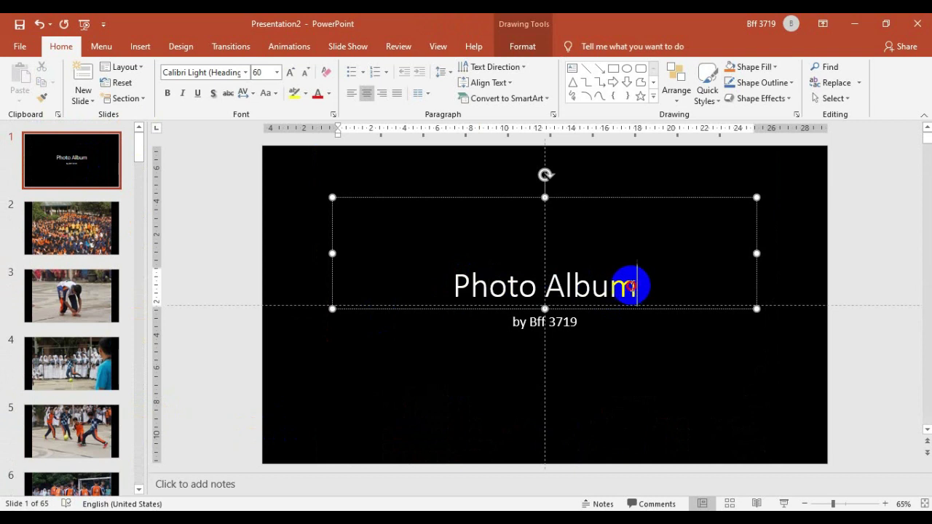
{"action": "type", "text": "Ekslu"}
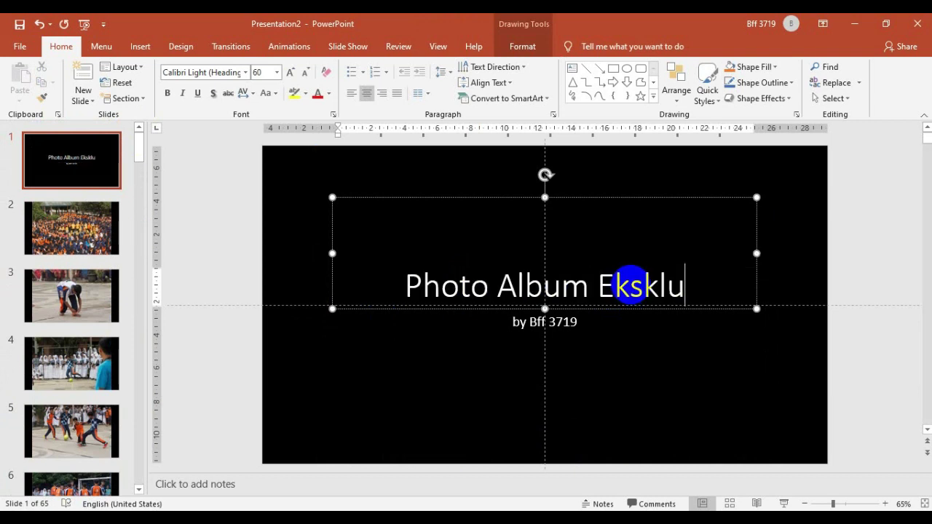
{"action": "key", "text": "Return"}
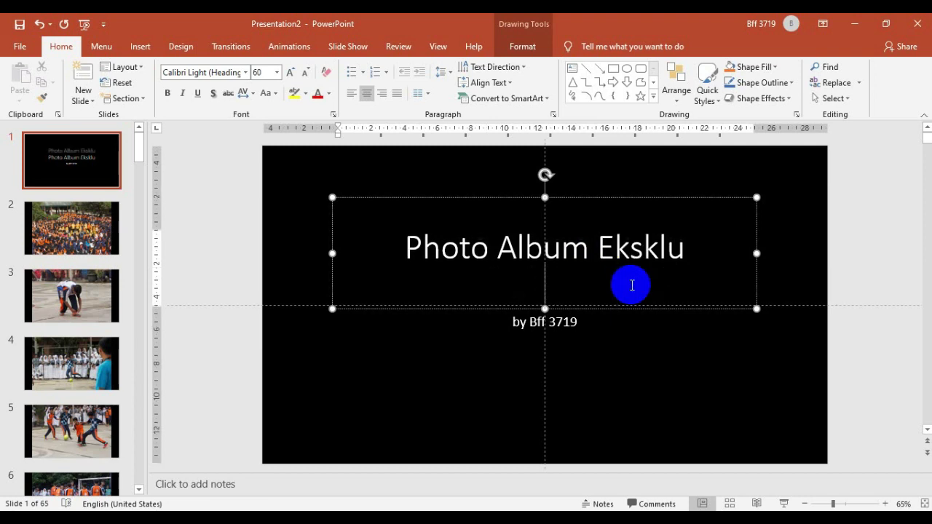
{"action": "type", "text": "SMPN 14"}
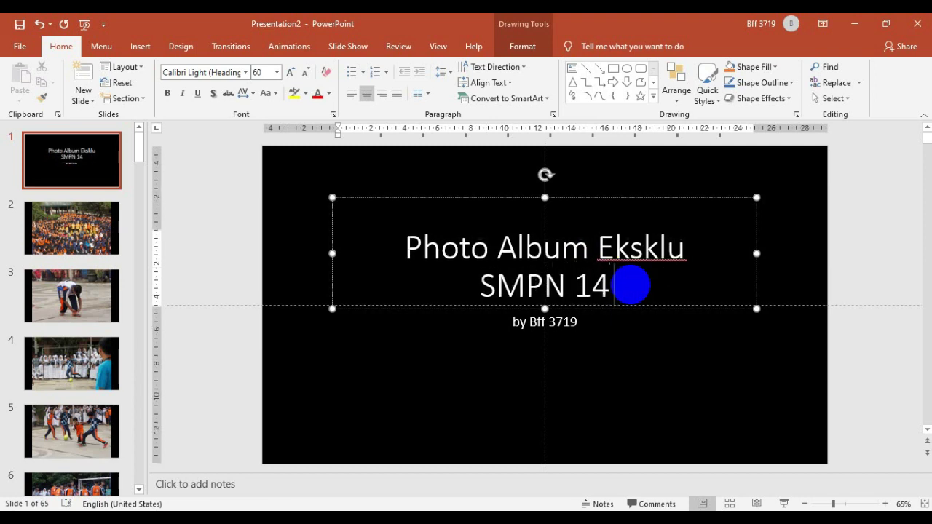
{"action": "type", "text": " DEPOK"}
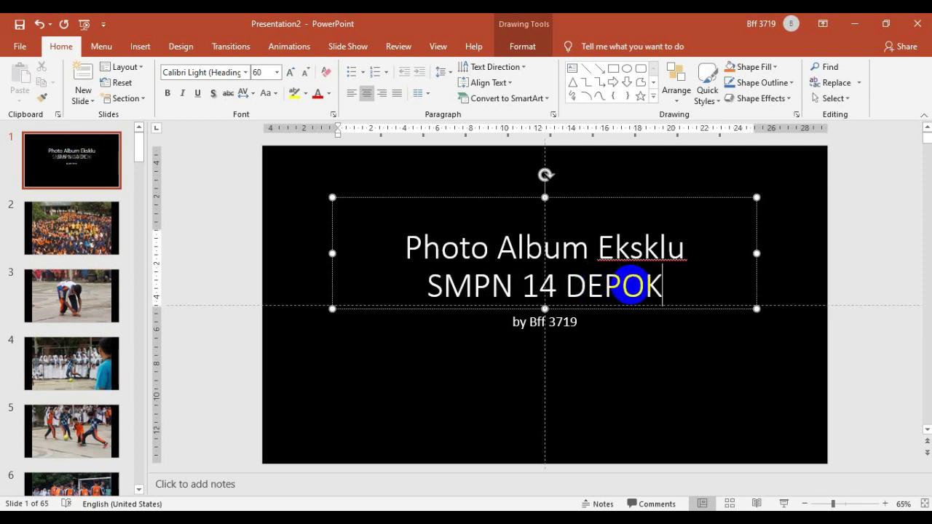
- Replace the subtitle's author name with 'OSIS SMPN 14 DEPOK JAWA BARAT'
{"action": "left_click", "coordinate": [583, 322]}
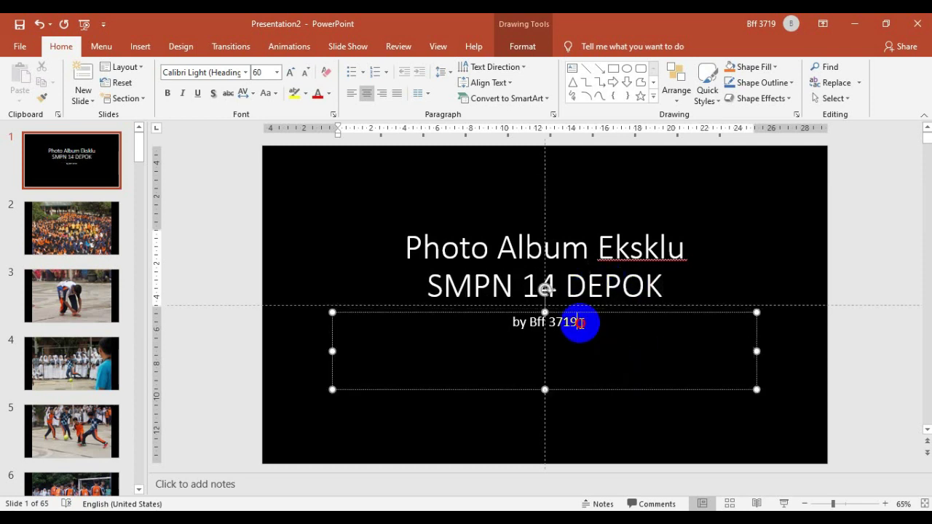
{"action": "left_click_drag", "start_coordinate": [587, 323], "coordinate": [556, 321]}
{"action": "type", "text": "OSIS "}
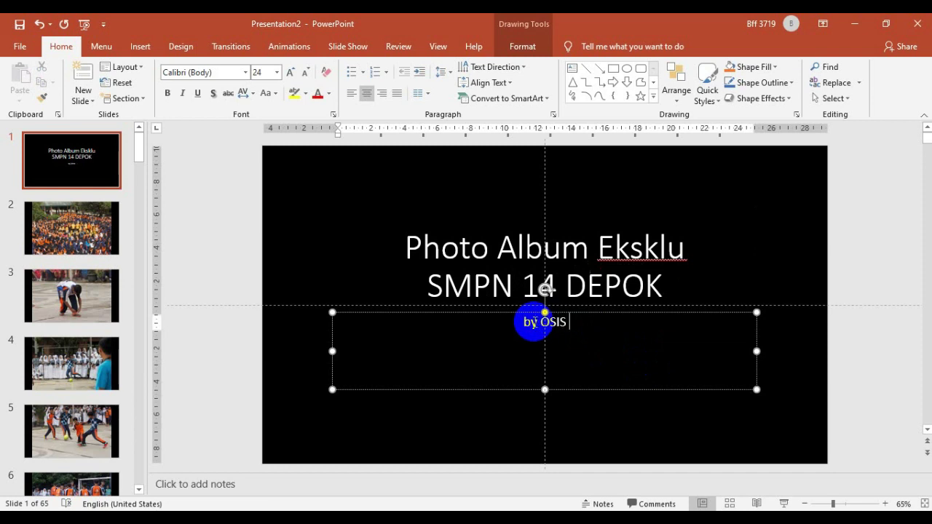
{"action": "type", "text": "SMPN 14 DEPOK JAWABARAT"}
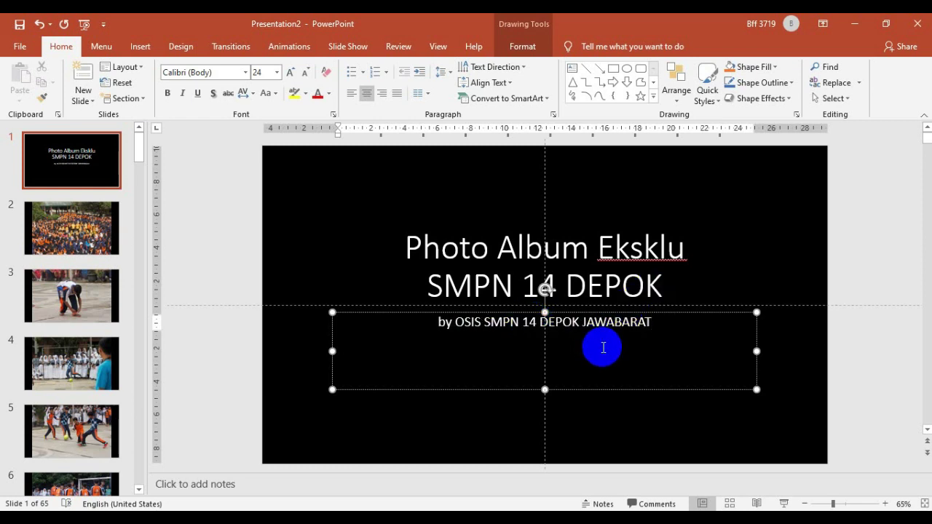
{"action": "left_click", "coordinate": [613, 322]}
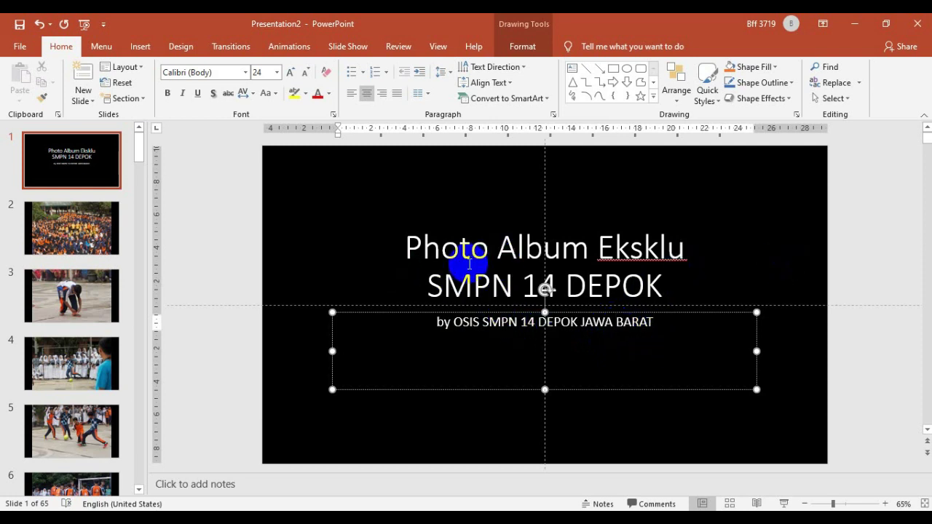
- Correct the misspelled 'Eksklu' in the title to 'Ekskul'
{"action": "left_click", "coordinate": [365, 223]}
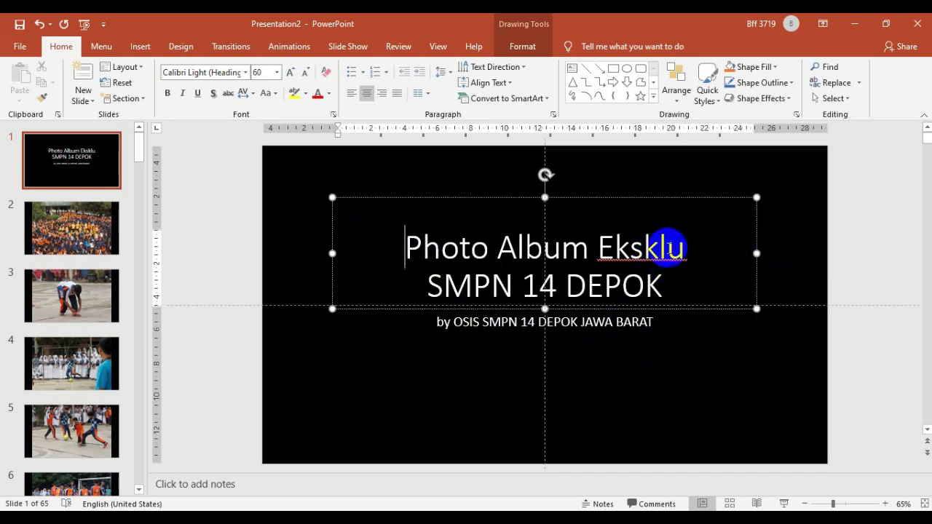
{"action": "left_click", "coordinate": [704, 251]}
{"action": "key", "text": "BackSpace"}
{"action": "key", "text": "BackSpace"}
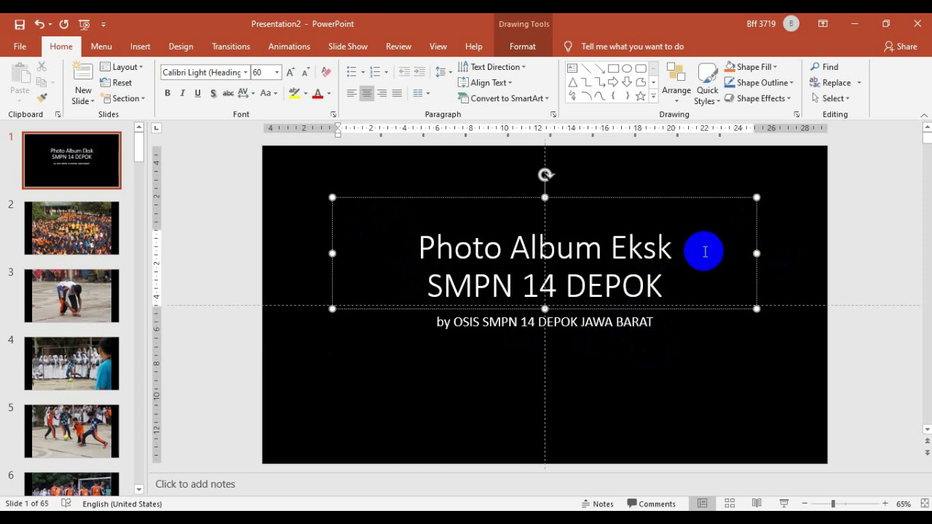
{"action": "type", "text": "ul"}
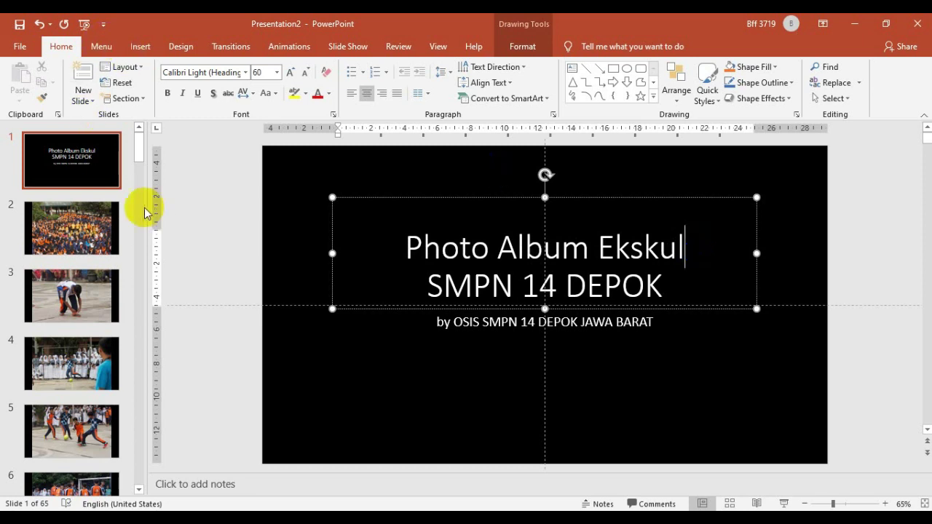
- Review slides 1 to 4, finishing back on the title slide
{"action": "left_click", "coordinate": [88, 218]}
{"action": "left_click", "coordinate": [71, 160]}
{"action": "left_click", "coordinate": [73, 225]}
{"action": "left_click", "coordinate": [68, 166]}
{"action": "left_click", "coordinate": [62, 240]}
{"action": "left_click", "coordinate": [82, 304]}
{"action": "left_click", "coordinate": [73, 363]}
{"action": "left_click", "coordinate": [73, 157]}
{"action": "left_click", "coordinate": [71, 228]}
{"action": "left_click", "coordinate": [72, 297]}
{"action": "left_click", "coordinate": [80, 375]}
{"action": "left_click", "coordinate": [75, 178]}
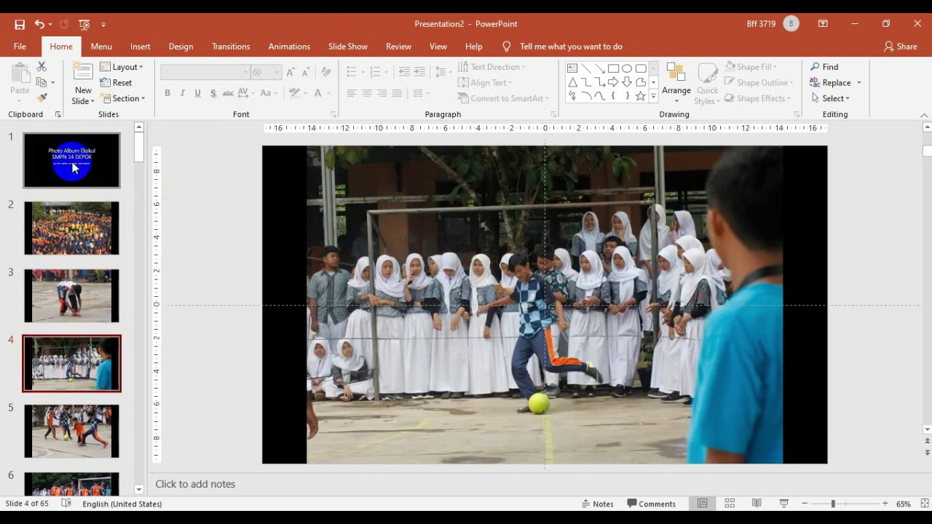
{"action": "left_click", "coordinate": [80, 162]}
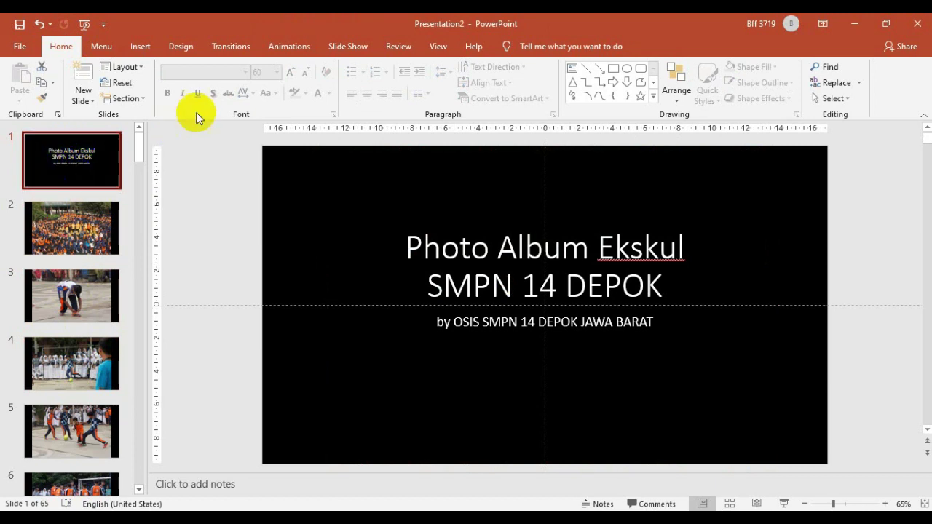
{"action": "left_click", "coordinate": [226, 45]}
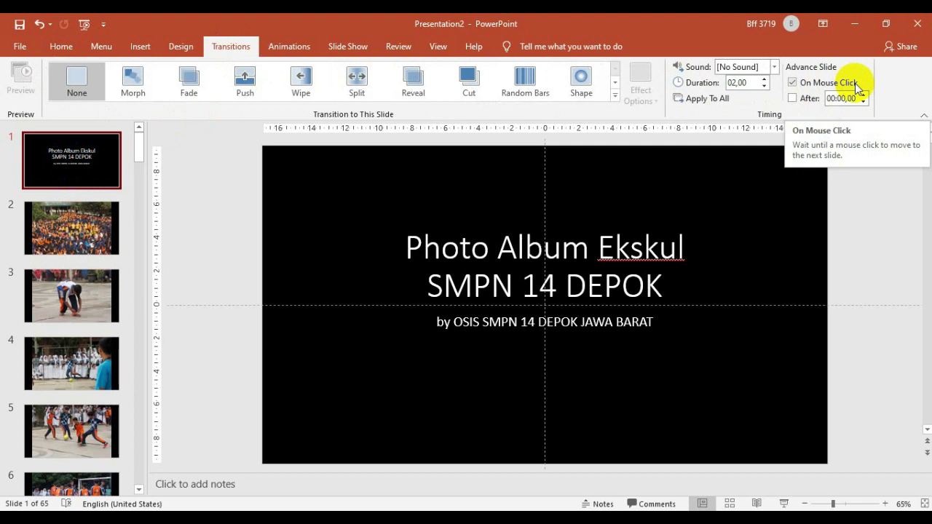
- Turn off On Mouse Click and auto-advance the title slide After 00:02,00
{"action": "left_click", "coordinate": [797, 83]}
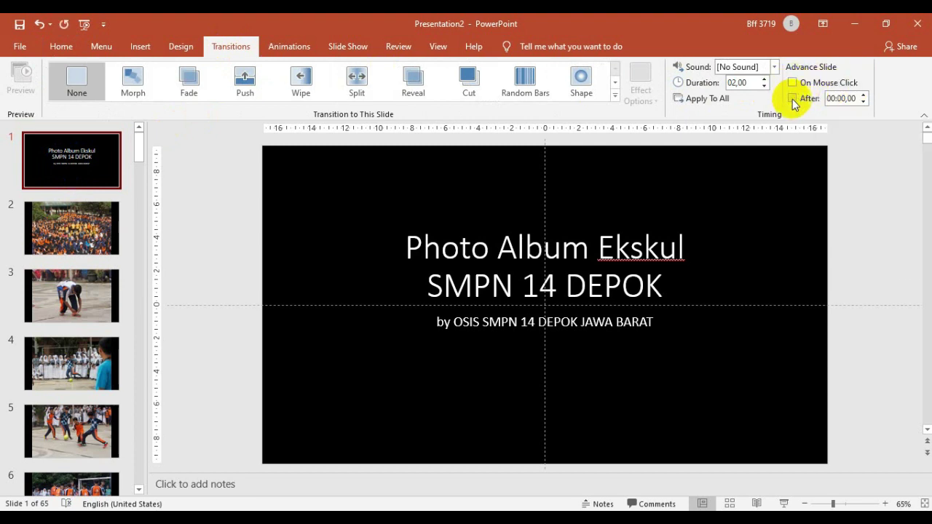
{"action": "left_click", "coordinate": [793, 99]}
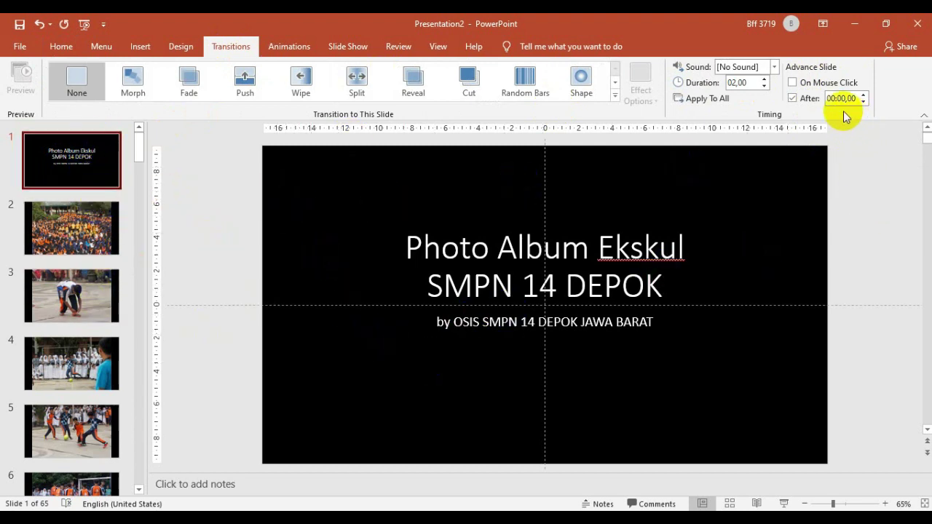
{"action": "left_click", "coordinate": [863, 94]}
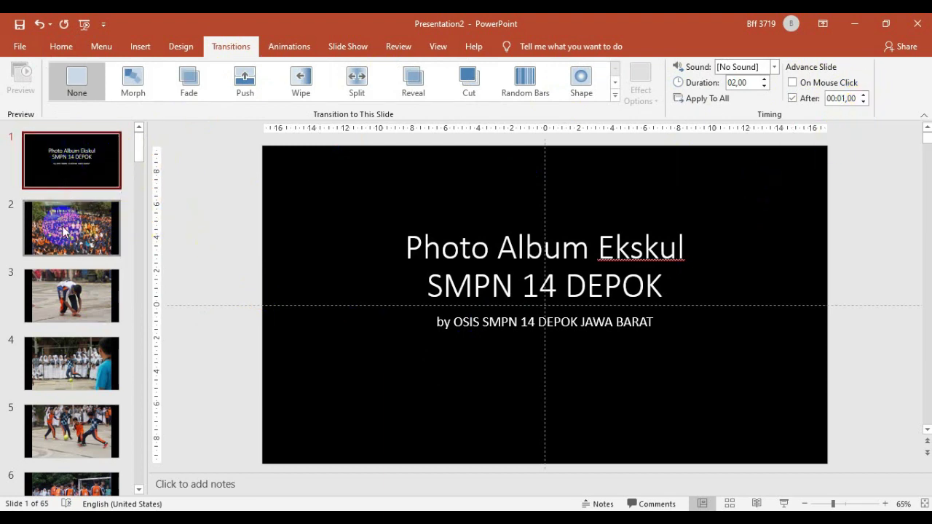
{"action": "left_click", "coordinate": [863, 95]}
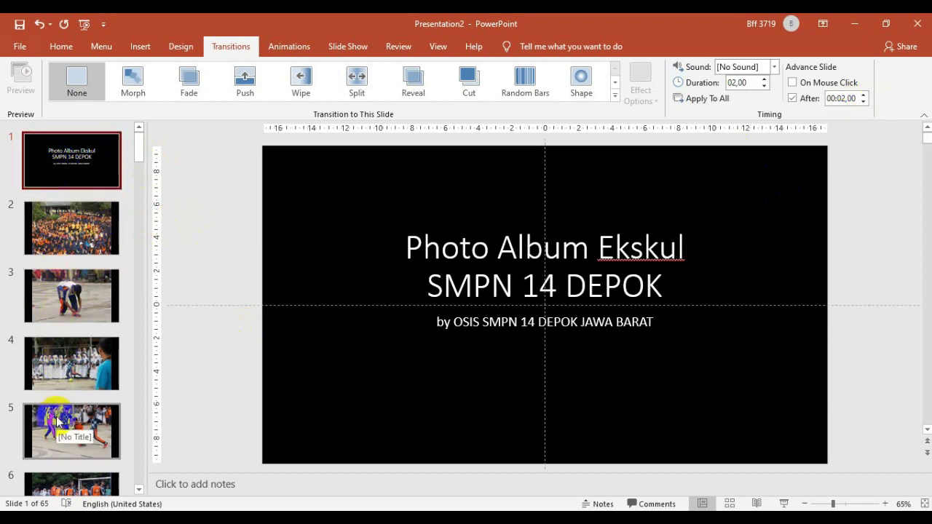
{"action": "left_click", "coordinate": [864, 96]}
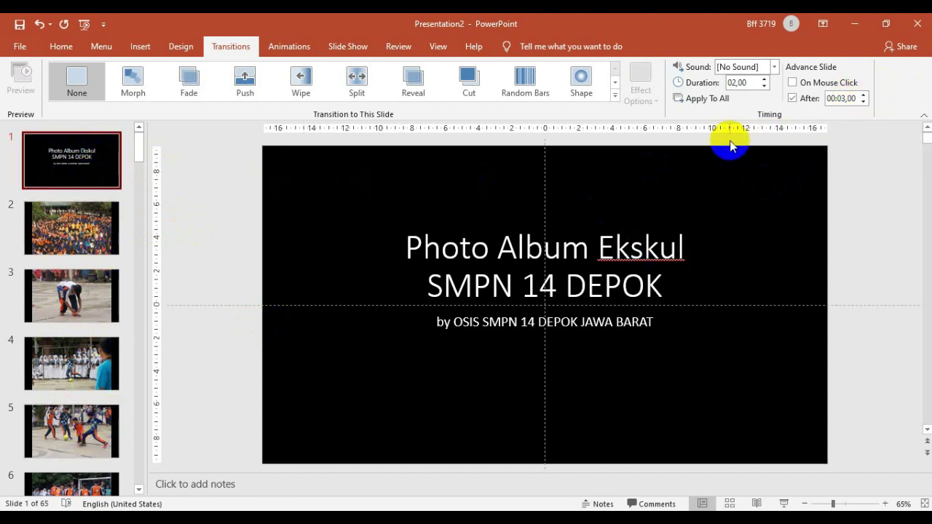
{"action": "left_click", "coordinate": [863, 101]}
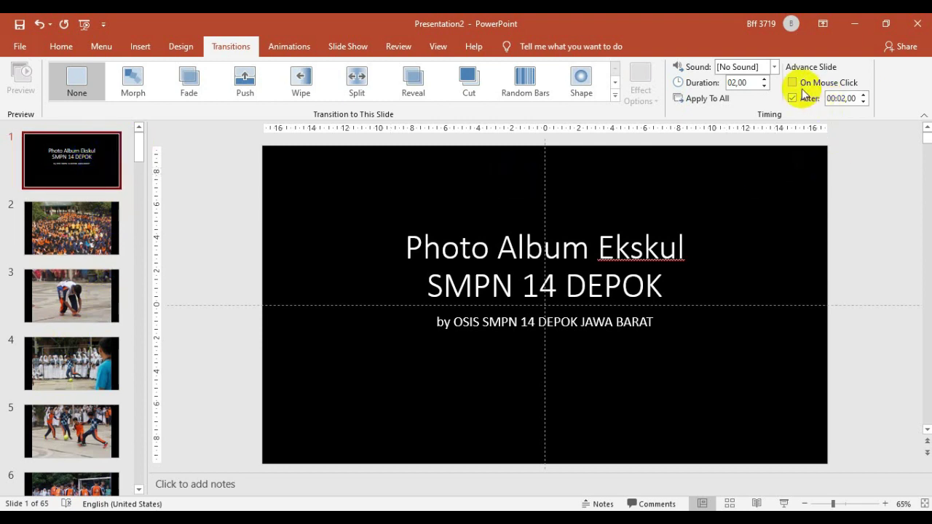
{"action": "left_click", "coordinate": [85, 165]}
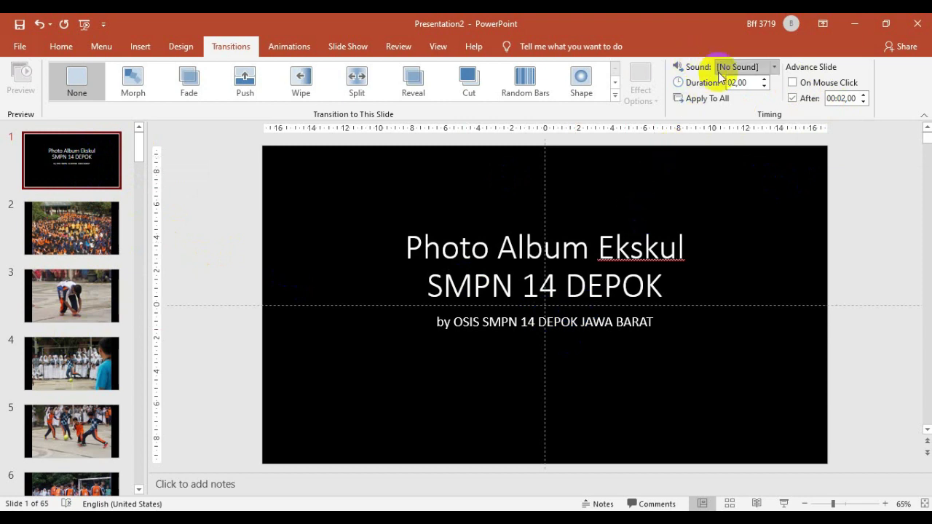
- Search Data (E:) for *MP3 audio files, look through the results, then cancel without inserting
{"action": "left_click", "coordinate": [141, 48]}
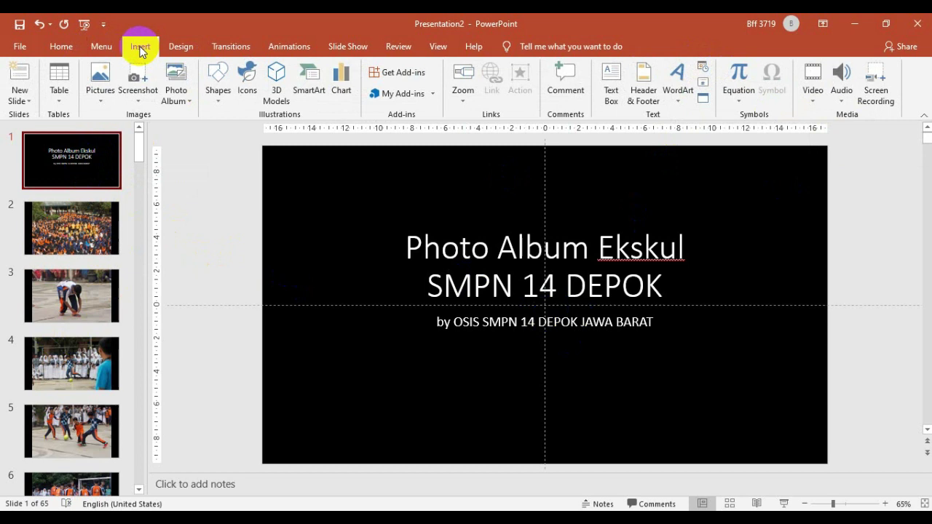
{"action": "left_click", "coordinate": [843, 80]}
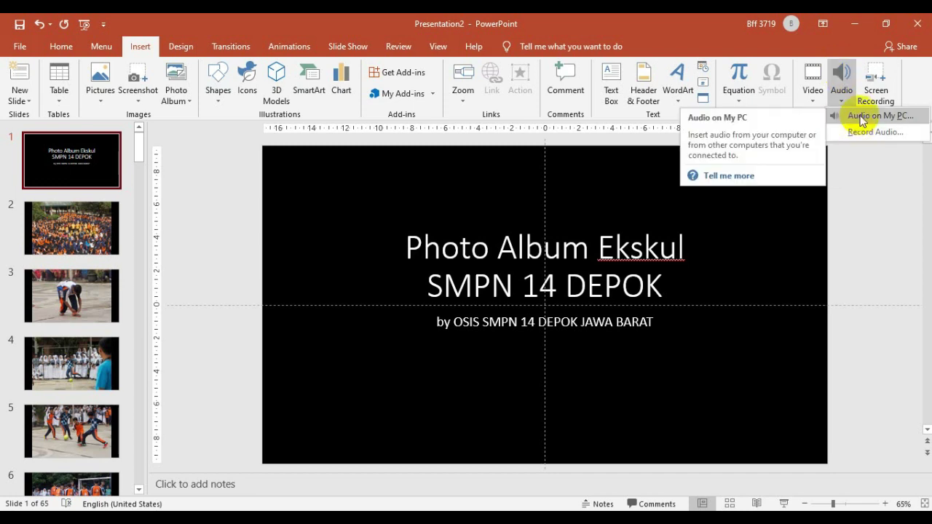
{"action": "left_click", "coordinate": [861, 116]}
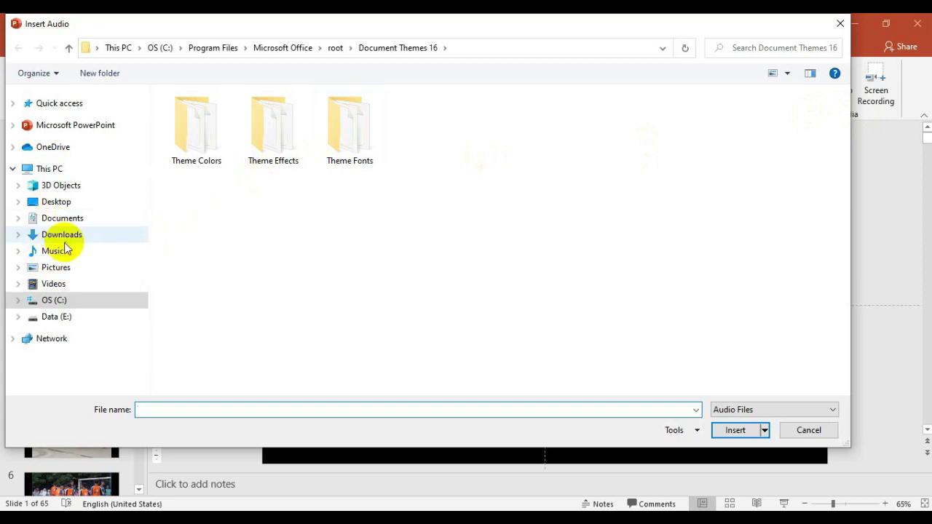
{"action": "left_click", "coordinate": [59, 321]}
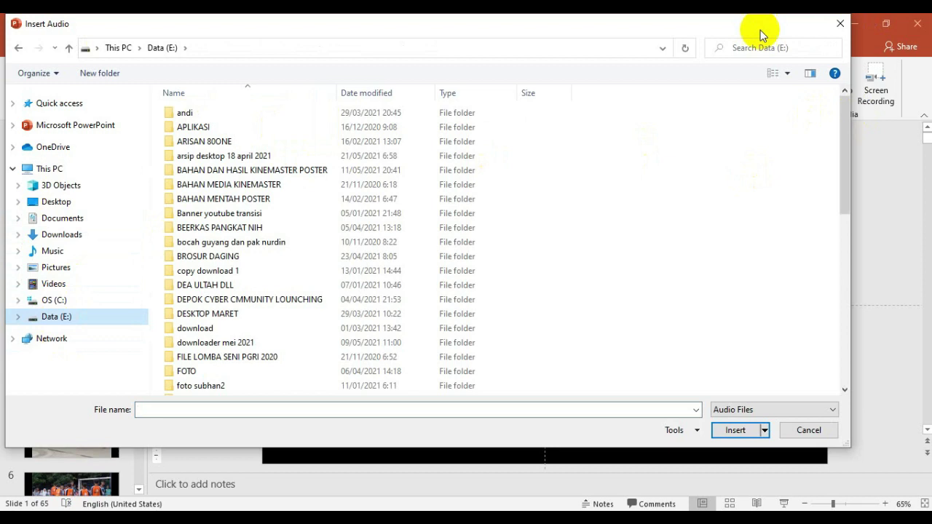
{"action": "left_click", "coordinate": [737, 51]}
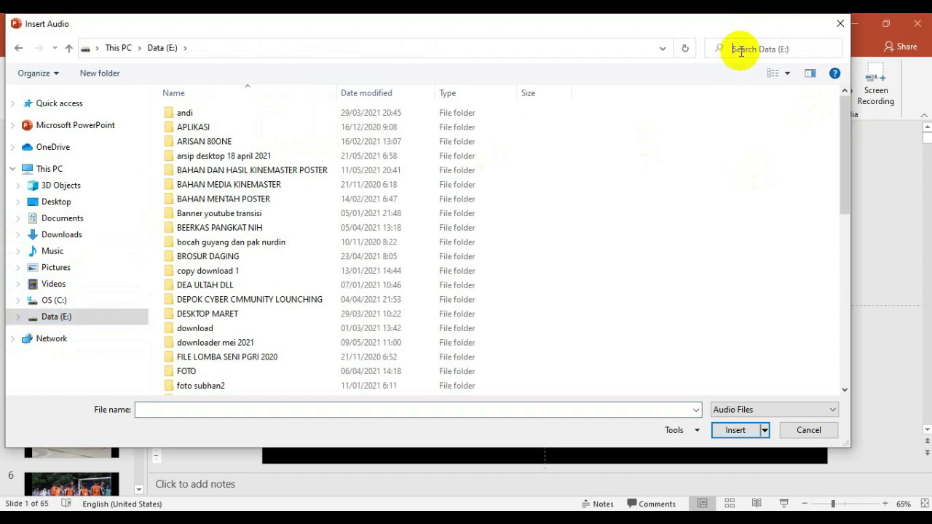
{"action": "type", "text": "*MP3"}
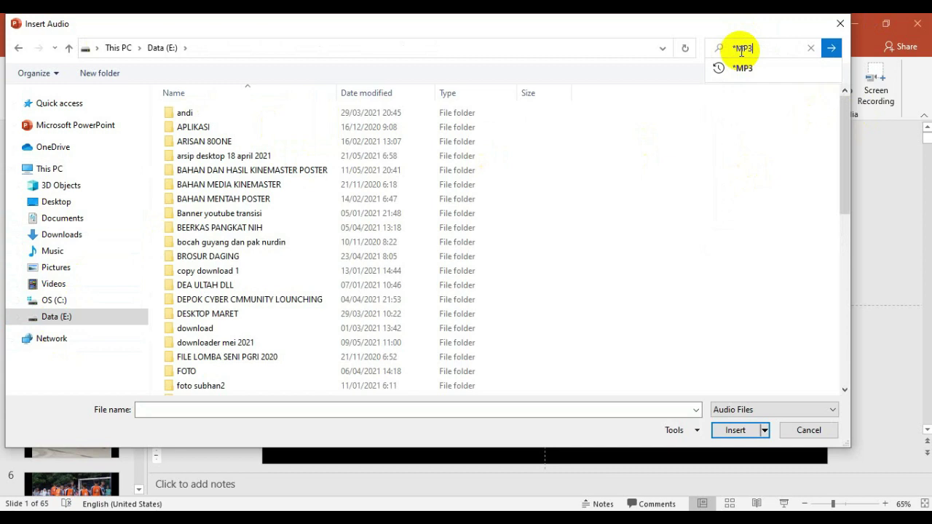
{"action": "key", "text": "Return"}
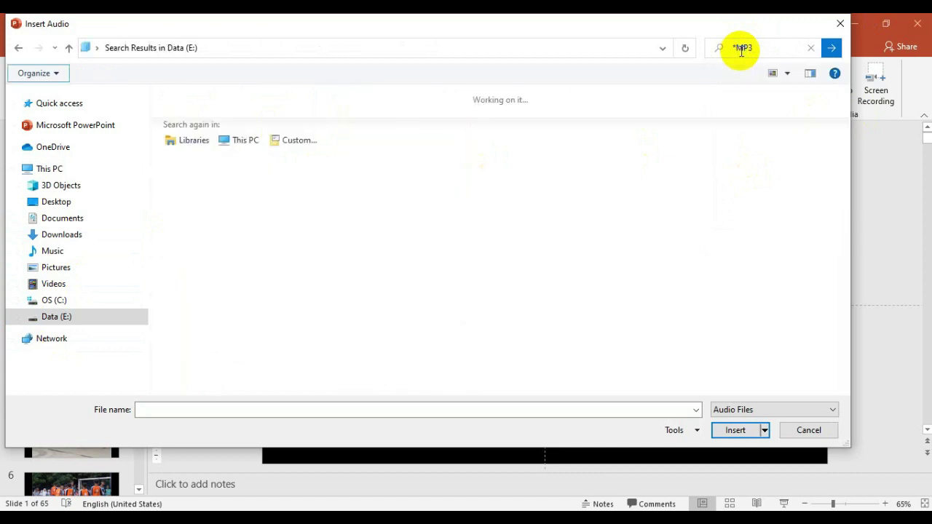
{"action": "scroll", "coordinate": [354, 181], "scroll_direction": "down", "scroll_amount": 1}
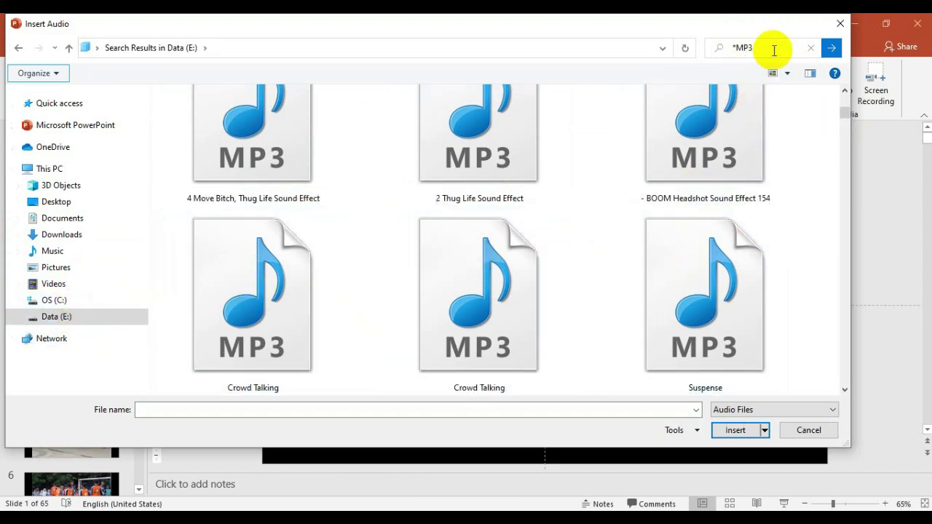
{"action": "mouse_move", "coordinate": [845, 113]}
{"action": "left_mouse_down"}
{"action": "mouse_move", "coordinate": [816, 244]}
{"action": "mouse_move", "coordinate": [814, 111]}
{"action": "mouse_move", "coordinate": [832, 78]}
{"action": "left_mouse_up"}
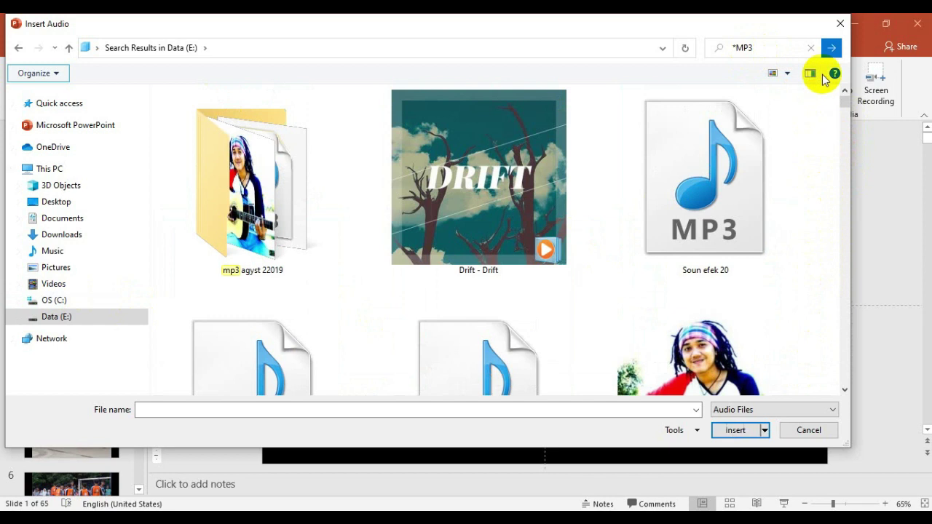
{"action": "left_click", "coordinate": [841, 26]}
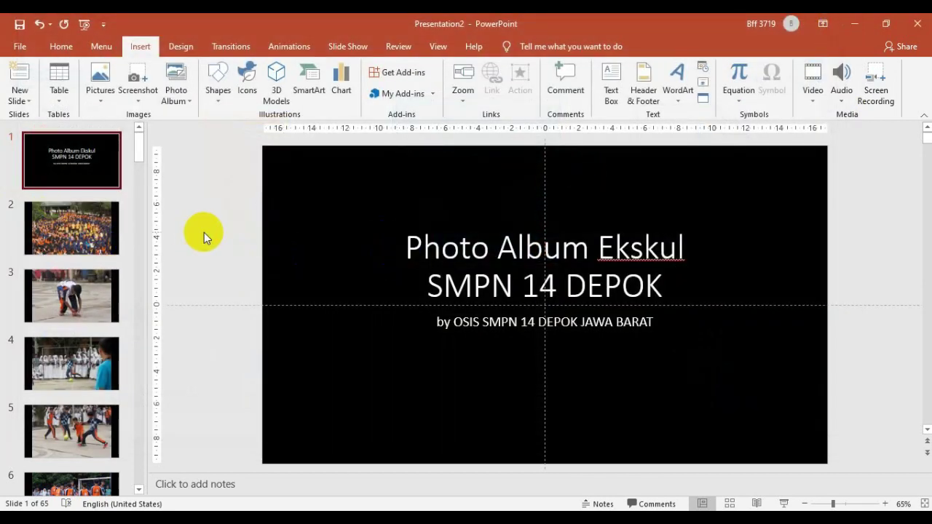
{"action": "left_click", "coordinate": [88, 170]}
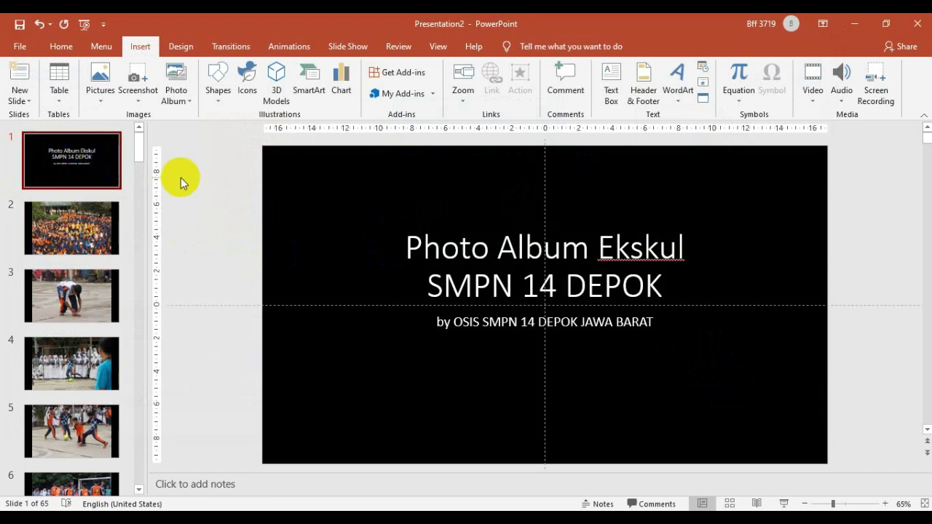
{"action": "left_click_drag", "start_coordinate": [138, 144], "coordinate": [138, 125]}
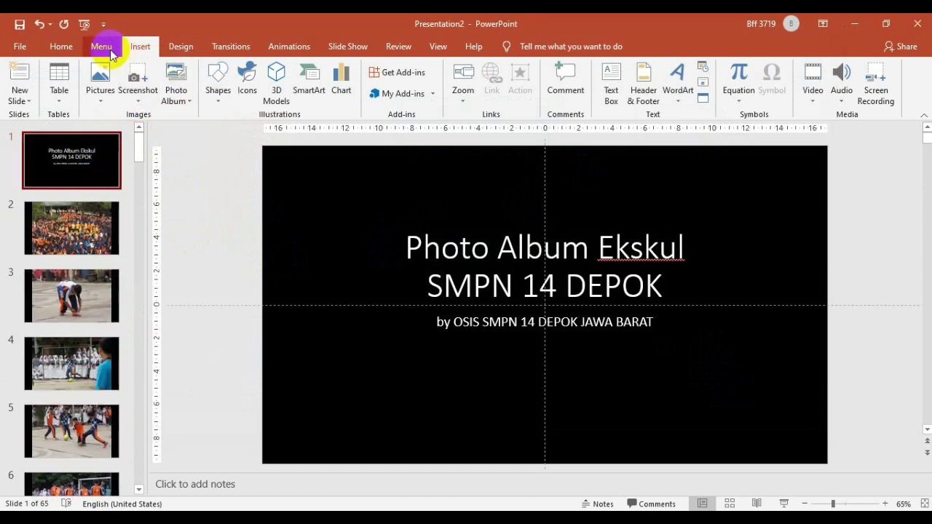
{"action": "left_click", "coordinate": [142, 47]}
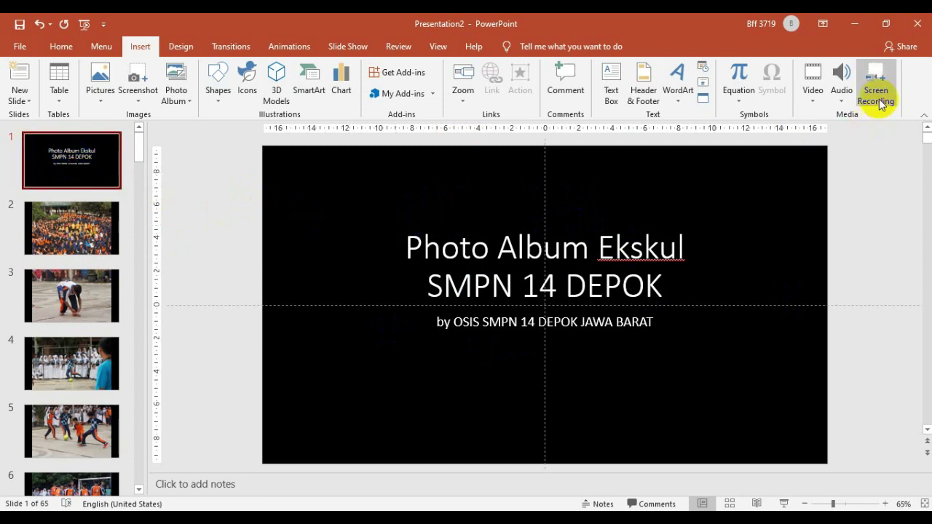
- Insert the INlcloudstorm 4 sound from the Desktop's MUSIK NO CR folder onto the title slide
{"action": "left_click", "coordinate": [841, 93]}
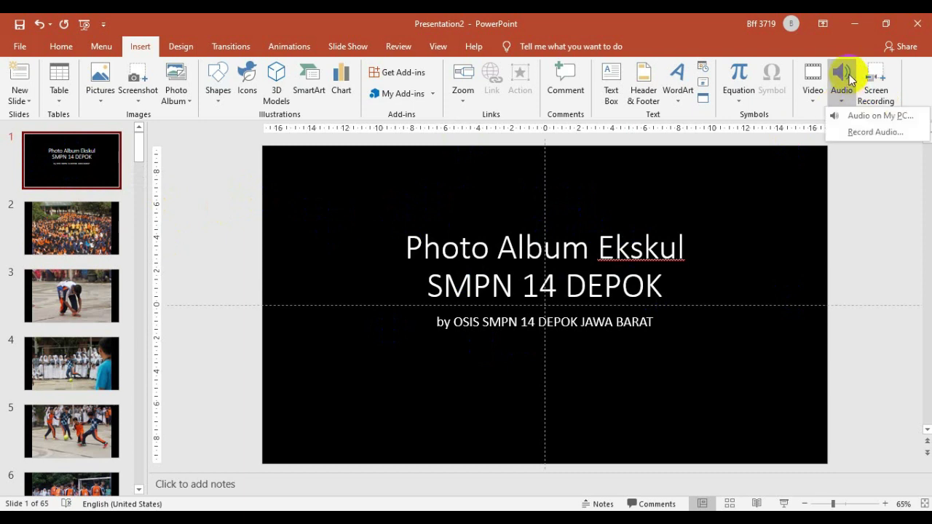
{"action": "left_click", "coordinate": [852, 120]}
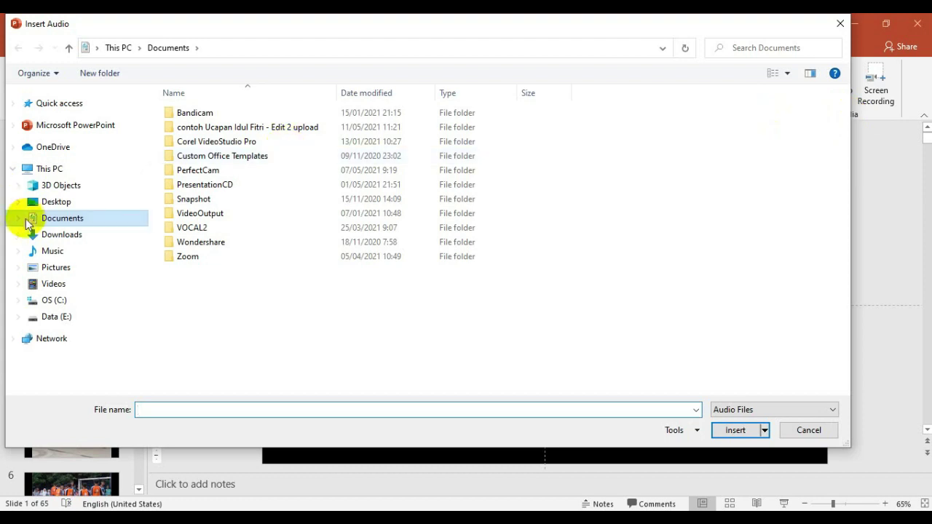
{"action": "left_click", "coordinate": [55, 203]}
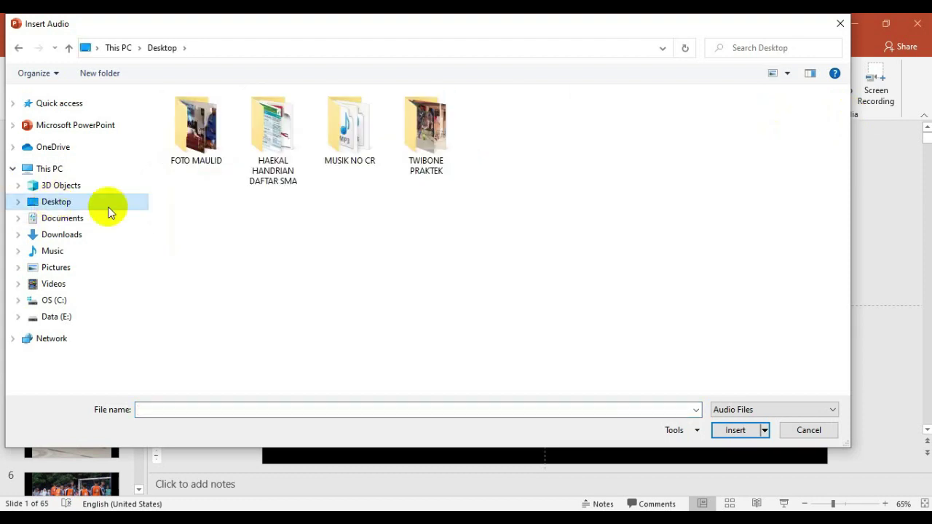
{"action": "double_click", "coordinate": [364, 146]}
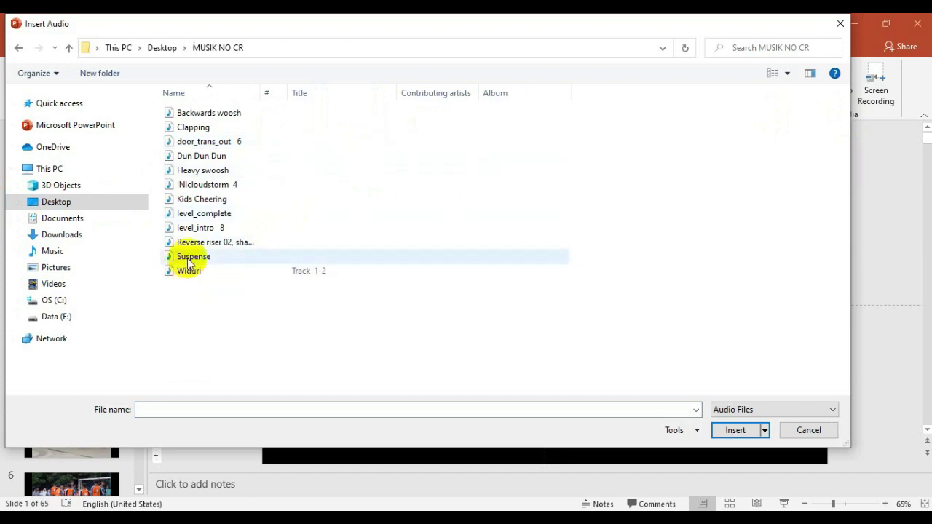
{"action": "left_click", "coordinate": [202, 185]}
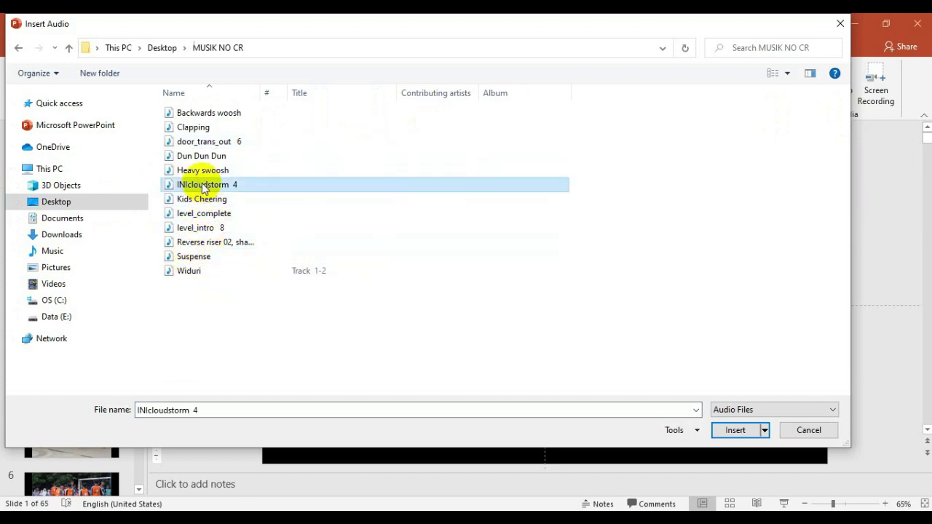
{"action": "left_click", "coordinate": [736, 431]}
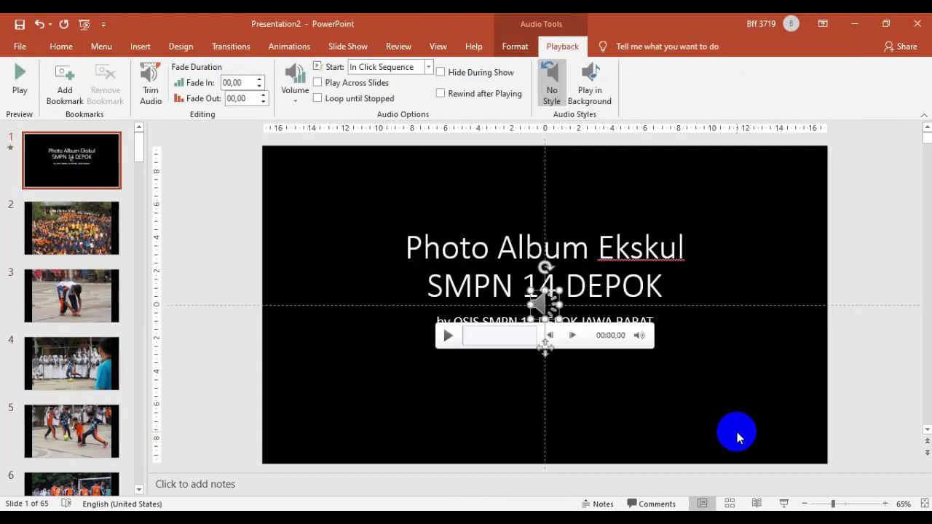
- Drag the sound icon off the title slide's right edge
{"action": "left_click", "coordinate": [539, 306]}
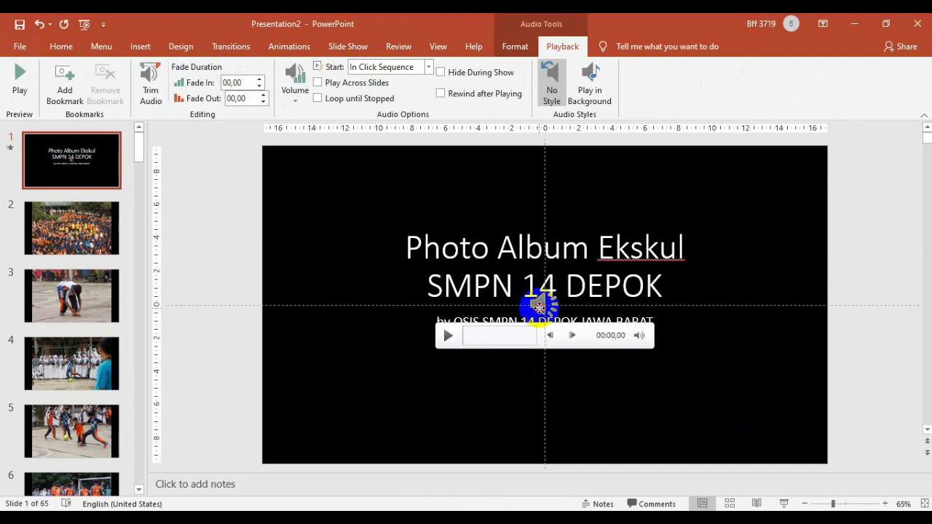
{"action": "left_click_drag", "start_coordinate": [539, 306], "coordinate": [848, 284]}
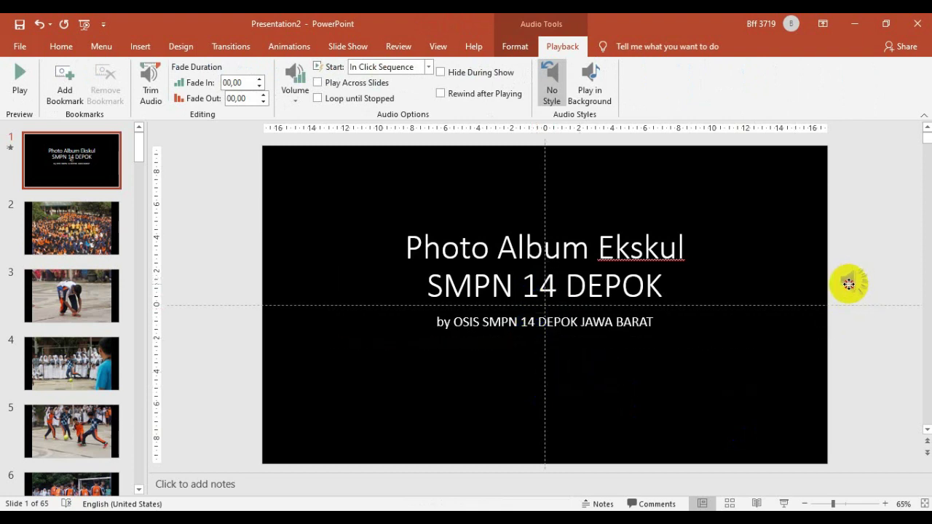
{"action": "left_click_drag", "start_coordinate": [845, 285], "coordinate": [849, 283]}
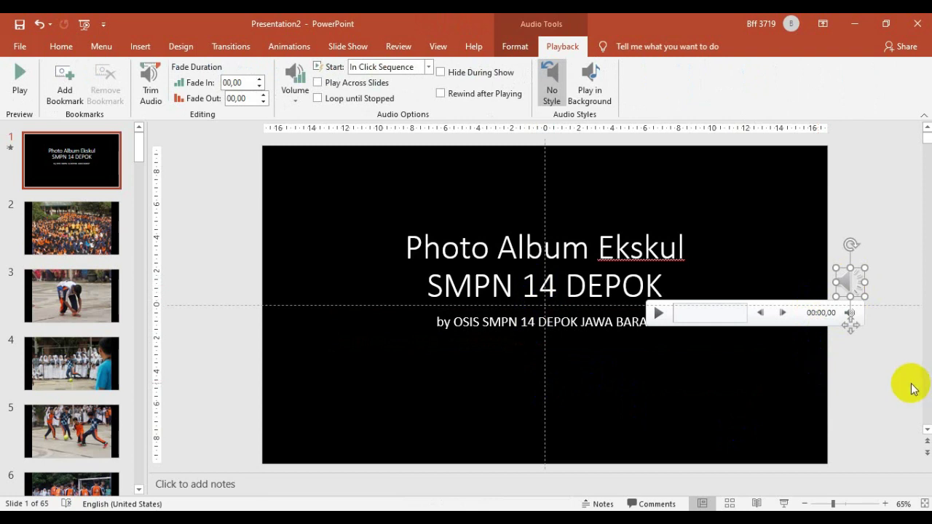
{"action": "left_click", "coordinate": [319, 260]}
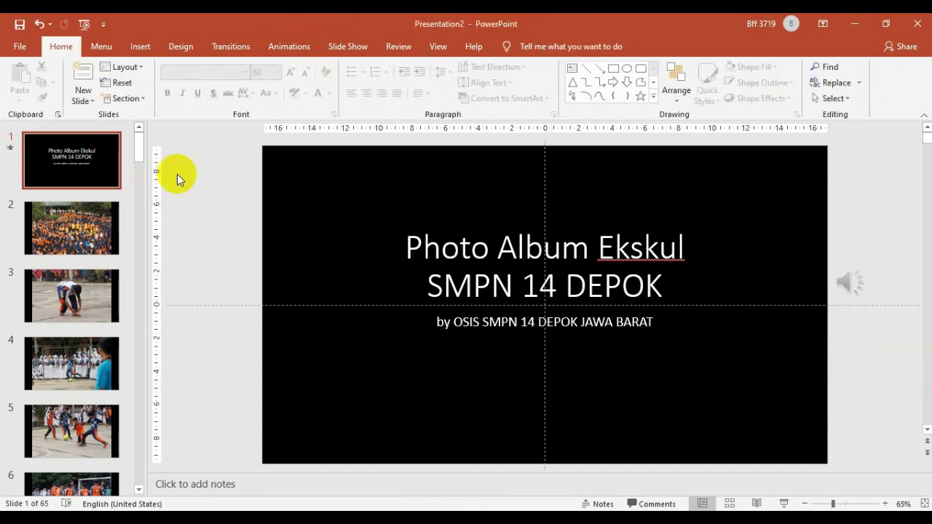
- Preview the INlcloudstorm 4 audio and nudge its icon lower along the right edge
{"action": "left_click", "coordinate": [848, 281]}
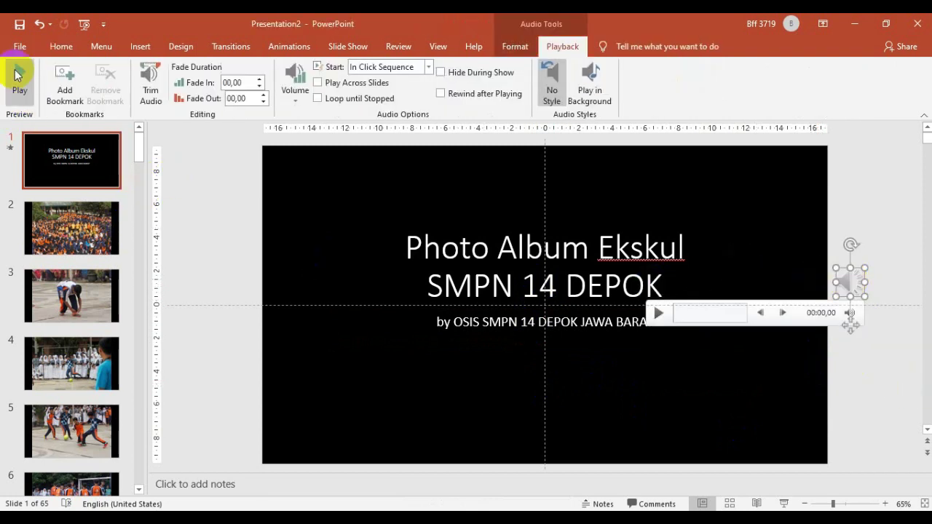
{"action": "left_click", "coordinate": [19, 78]}
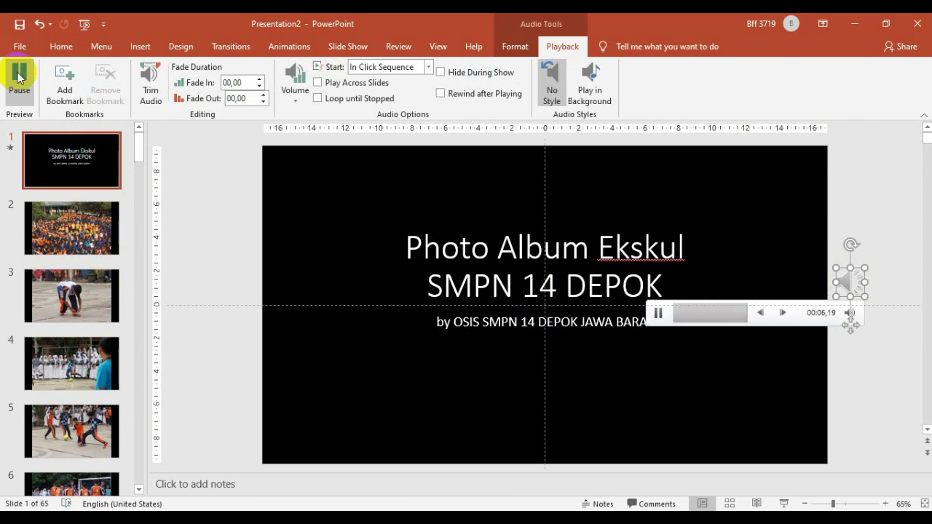
{"action": "left_click", "coordinate": [19, 78]}
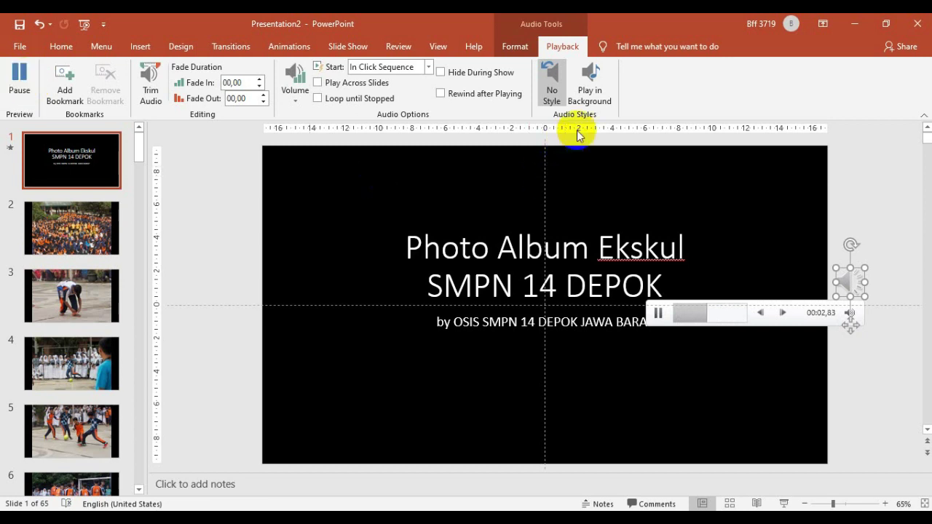
{"action": "left_click_drag", "start_coordinate": [841, 362], "coordinate": [887, 326]}
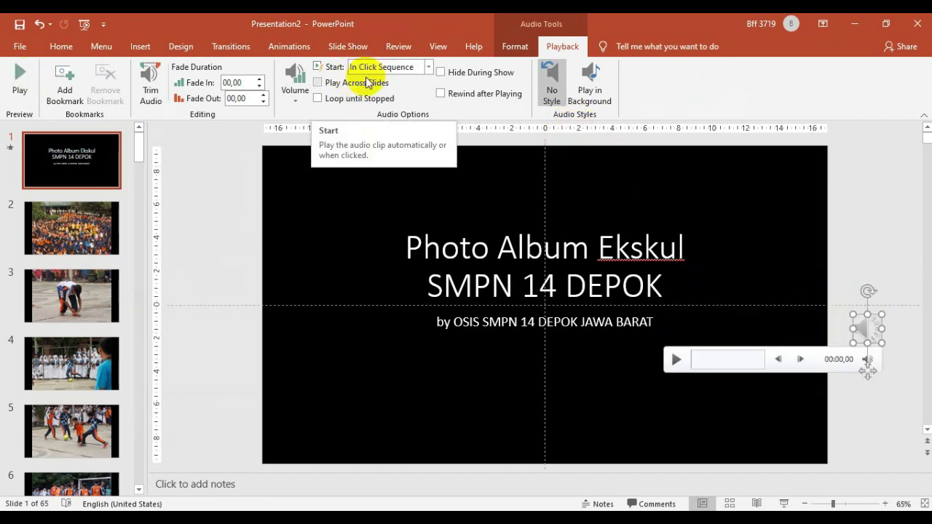
- Set the INlcloudstorm 4 audio's Start option to Automatically
{"action": "left_click", "coordinate": [430, 68]}
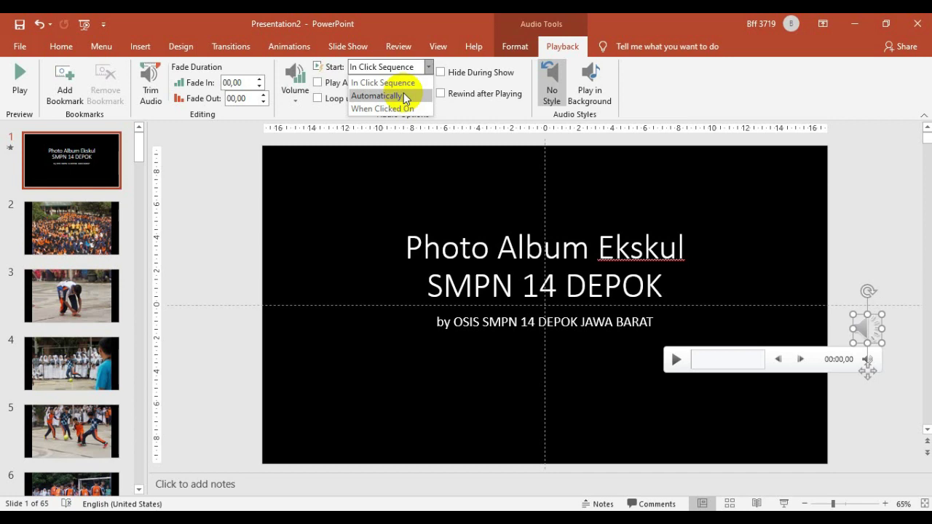
{"action": "left_click", "coordinate": [405, 96]}
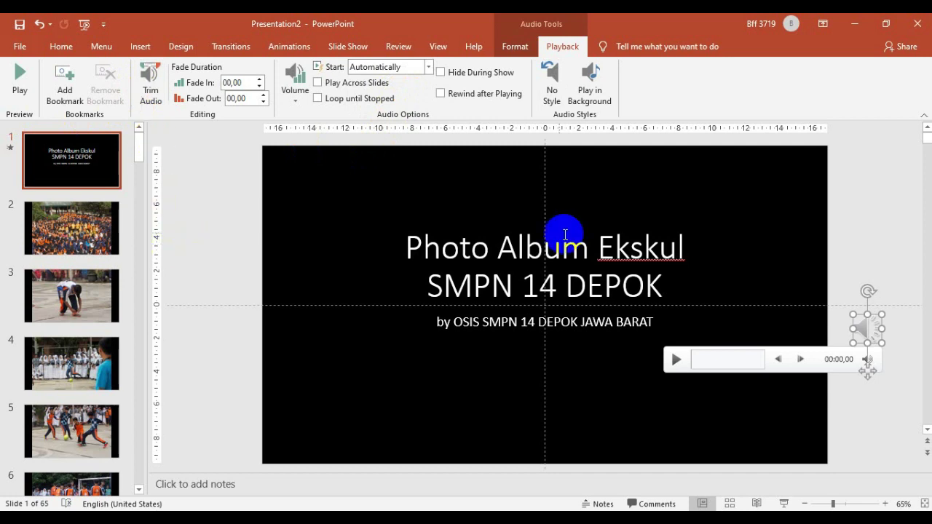
{"action": "left_click", "coordinate": [228, 46]}
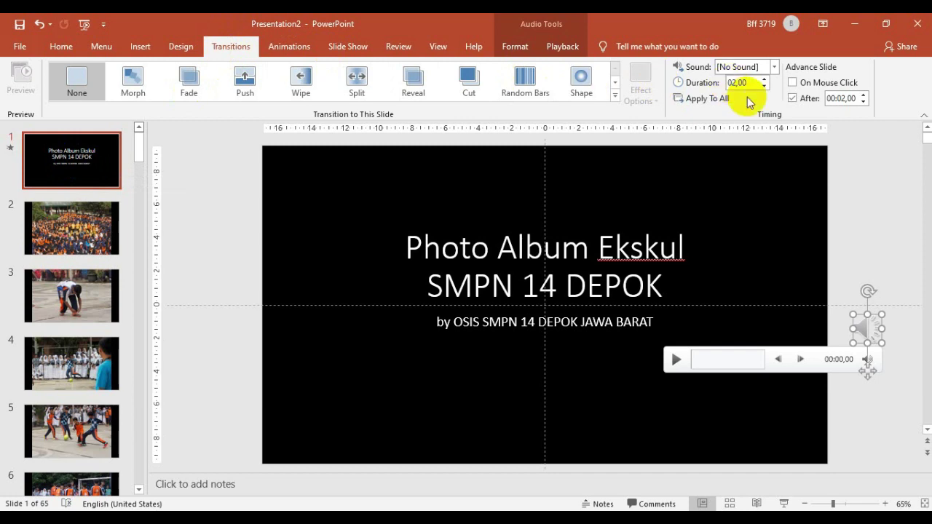
- Apply the 2-second auto-advance timing to all slides
{"action": "left_click", "coordinate": [692, 98]}
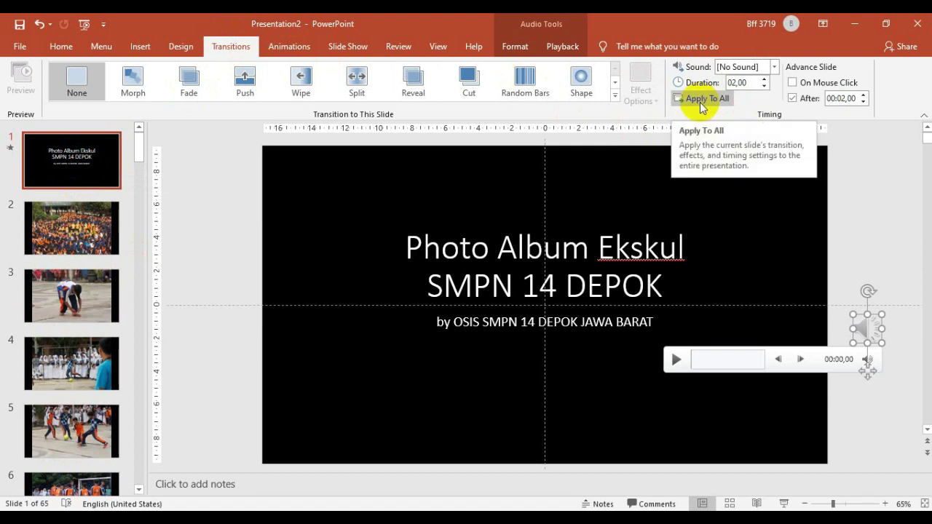
{"action": "left_click", "coordinate": [699, 103]}
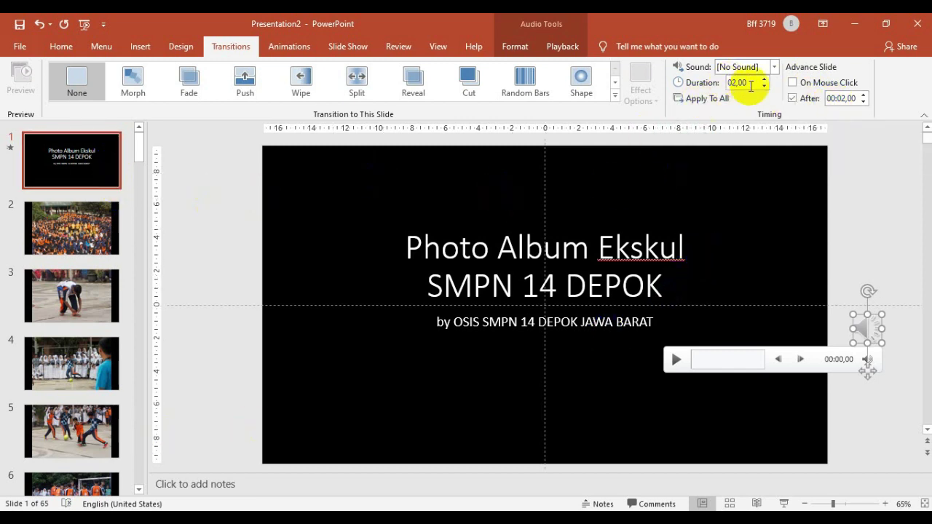
{"action": "left_click", "coordinate": [714, 100]}
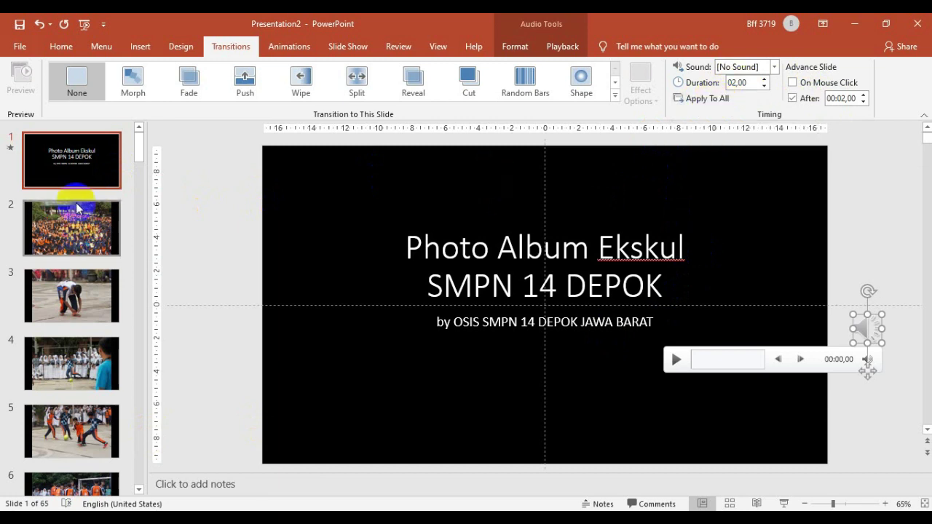
- Start the slide show from the title slide
{"action": "left_click", "coordinate": [62, 156]}
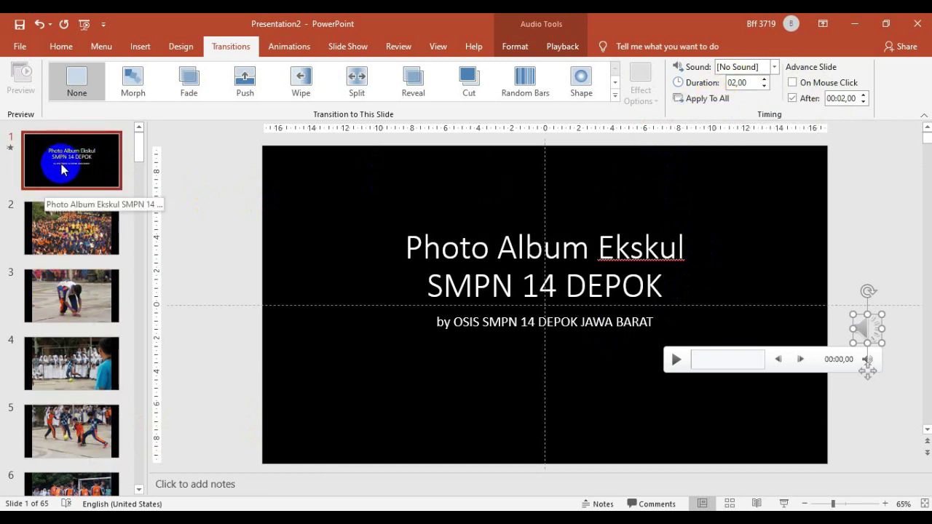
{"action": "left_click", "coordinate": [71, 362]}
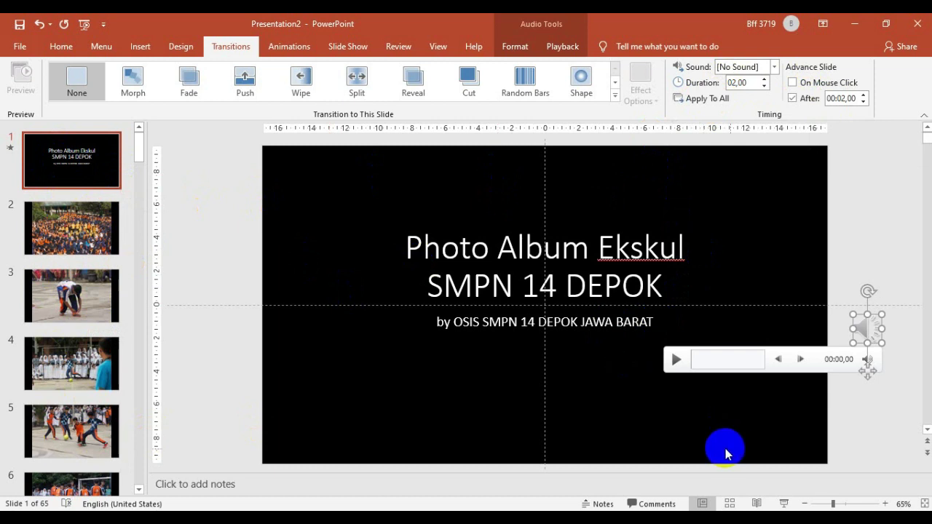
{"action": "left_click", "coordinate": [784, 504]}
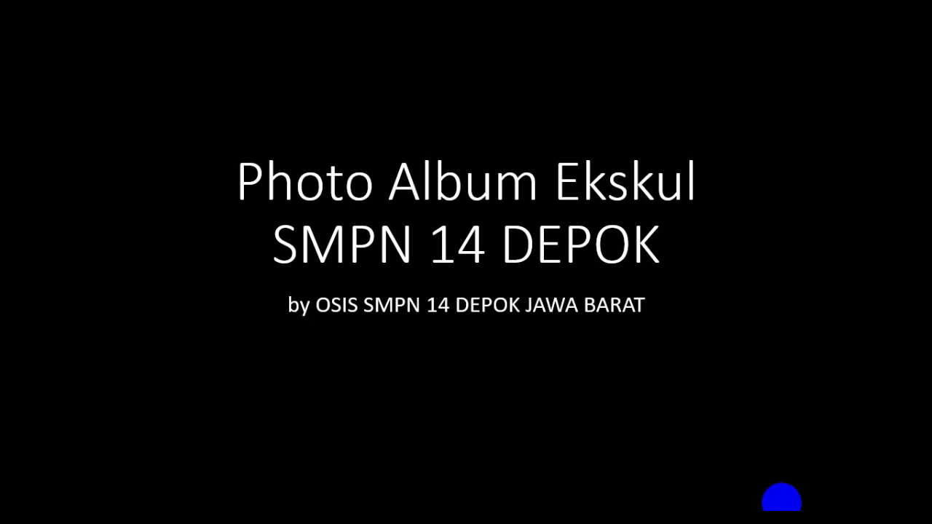
- Advance through several album photos in the slide show, then exit back to editing view
{"action": "left_click", "coordinate": [782, 498]}
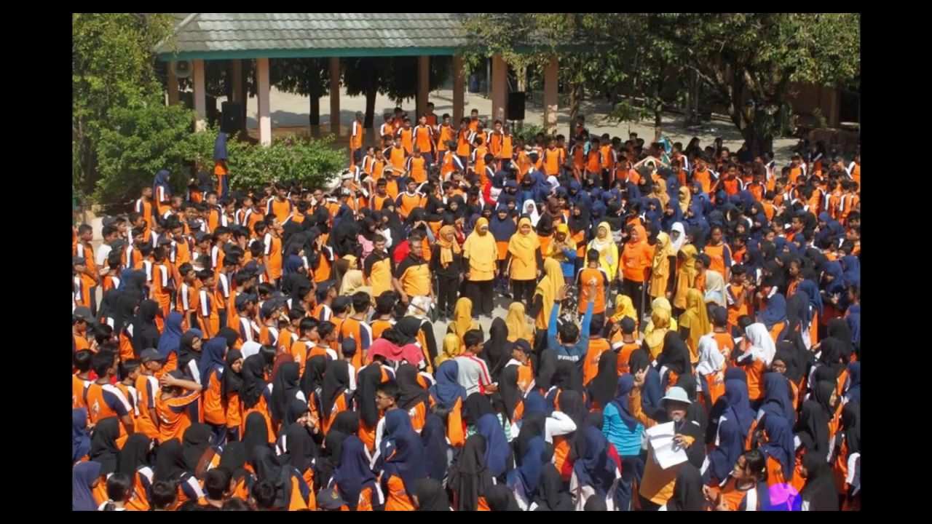
{"action": "left_click", "coordinate": [783, 498]}
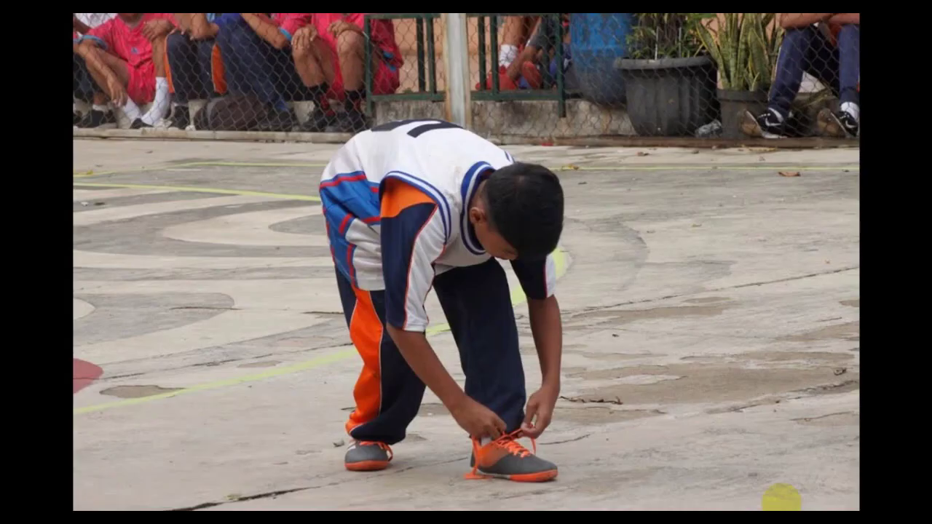
{"action": "left_click", "coordinate": [781, 497]}
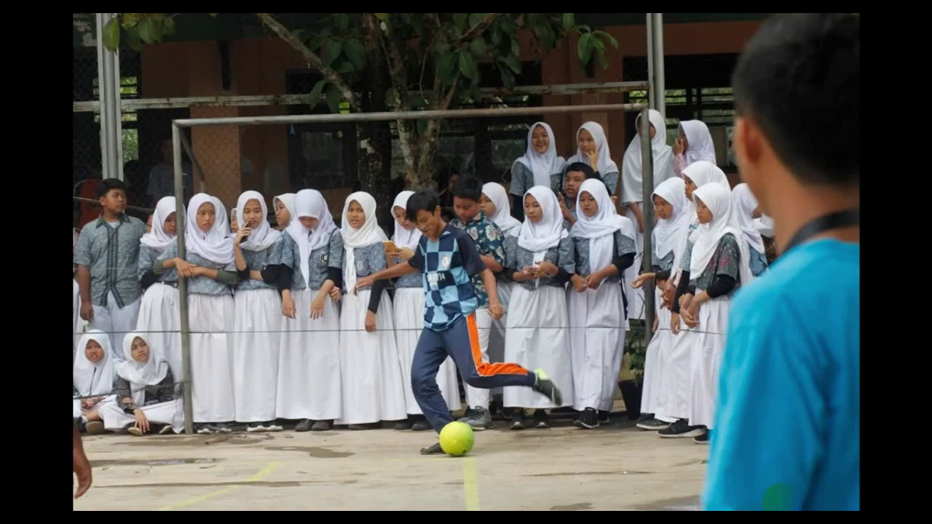
{"action": "left_click", "coordinate": [780, 498]}
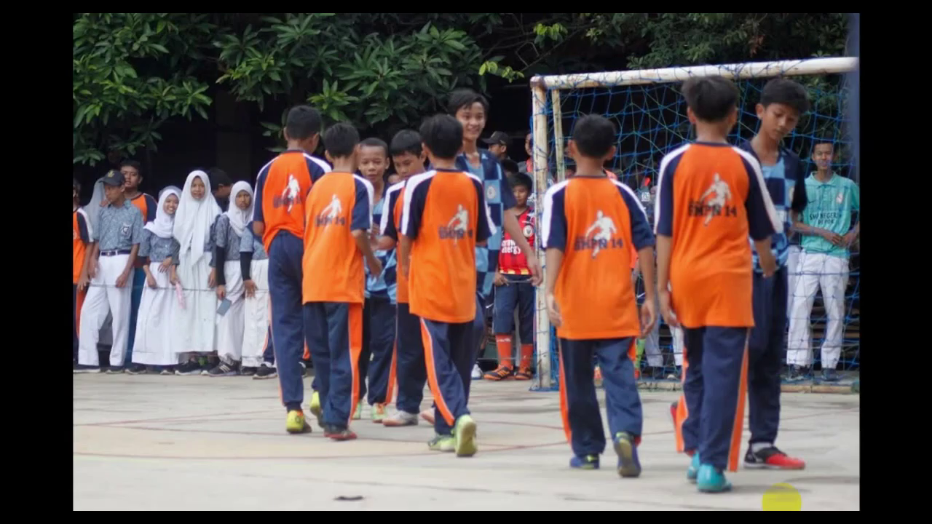
{"action": "left_click", "coordinate": [781, 497]}
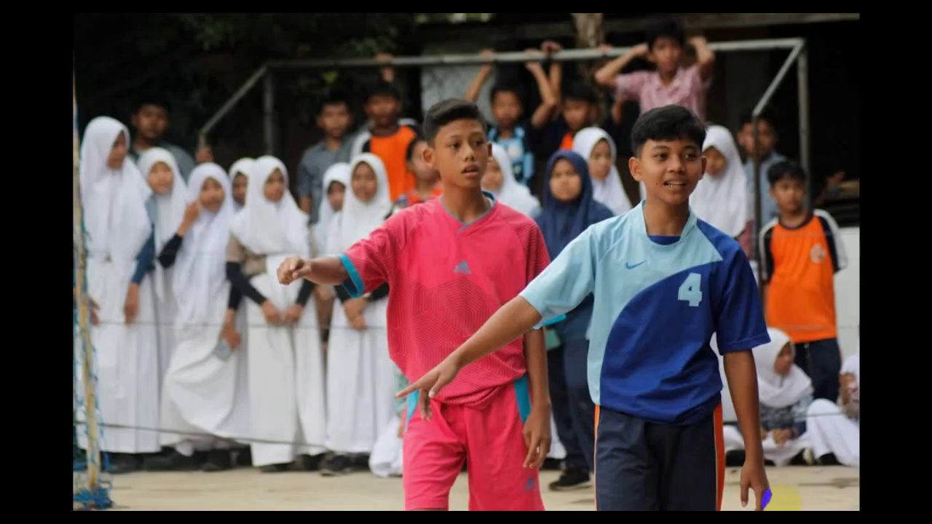
{"action": "key", "text": "Escape"}
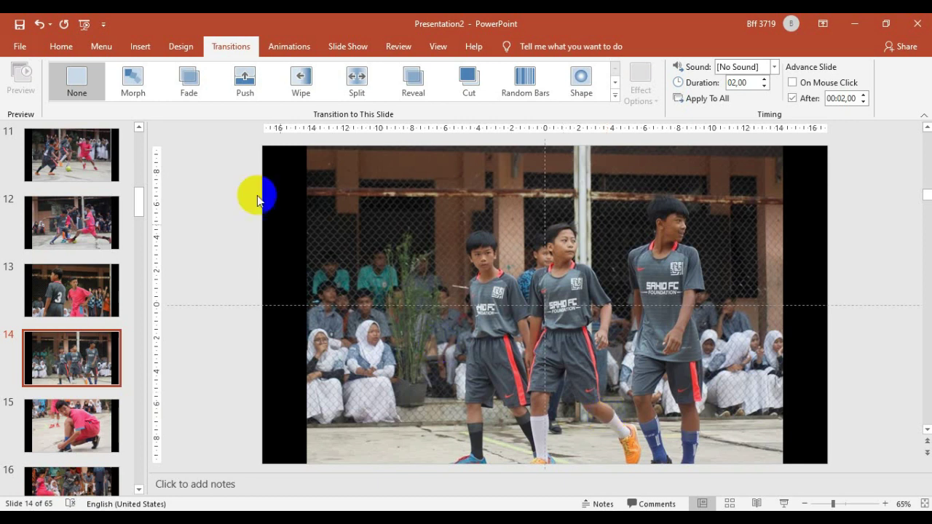
- Show the Insert ribbon's picture, media and photo album commands
{"action": "left_click", "coordinate": [137, 47]}
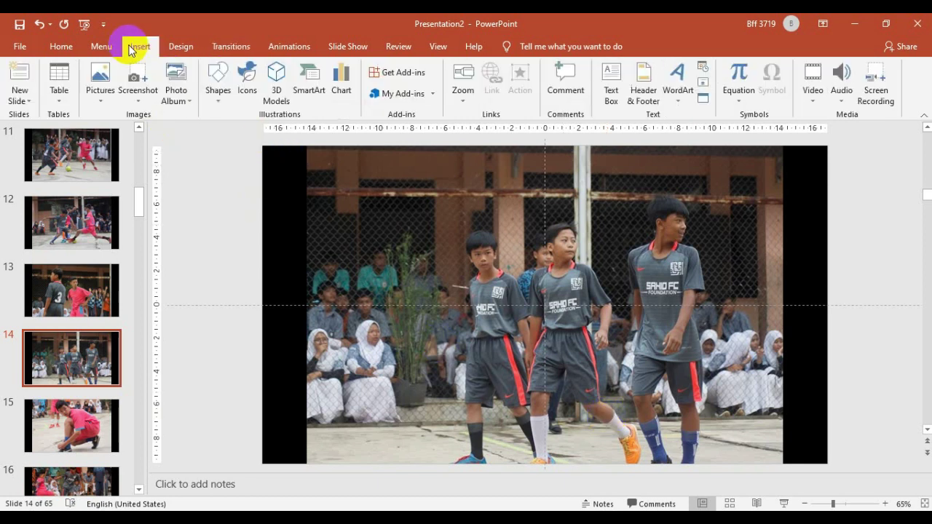